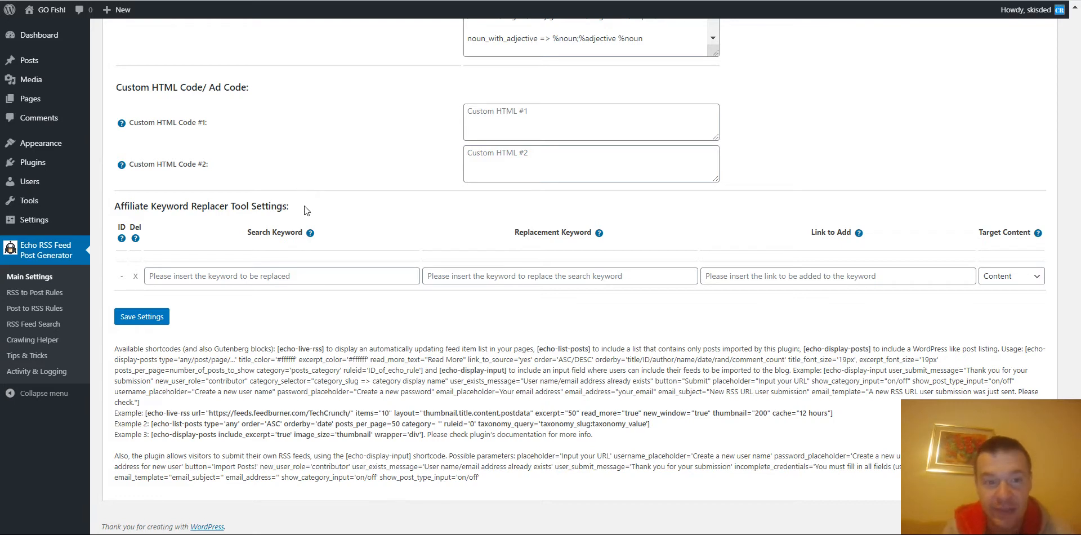
Step: Copy the example echo-live-rss shortcode from the plugin's main settings and open a new post
drag(146, 413, 834, 415)
key(ctrl+c)
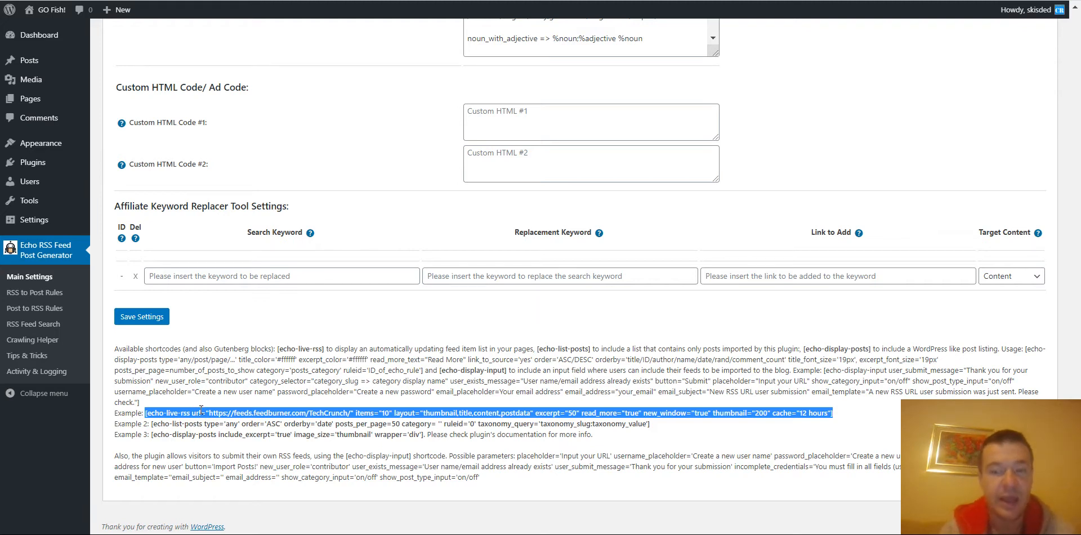
mouse_move(58, 65)
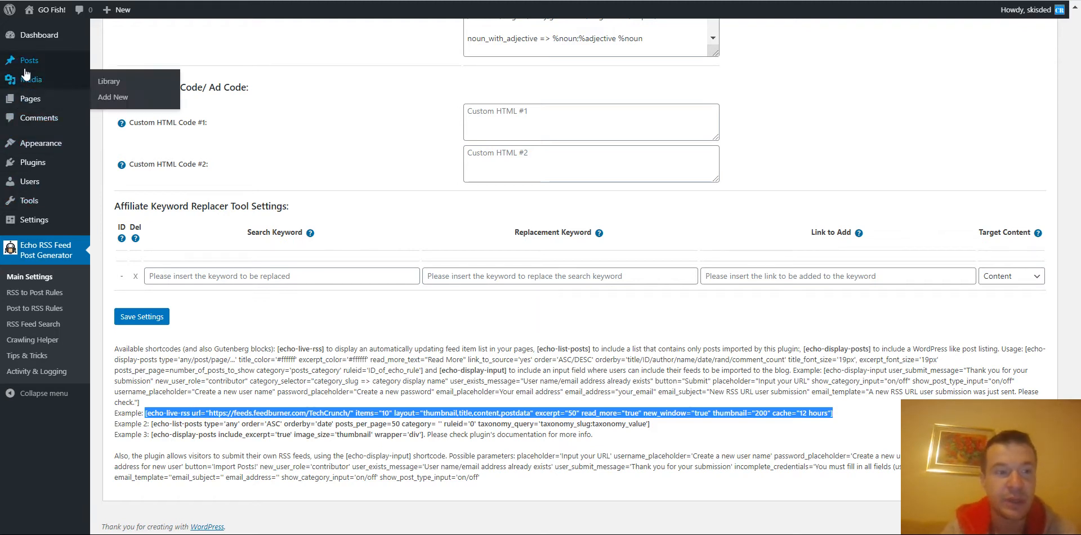
click(109, 79)
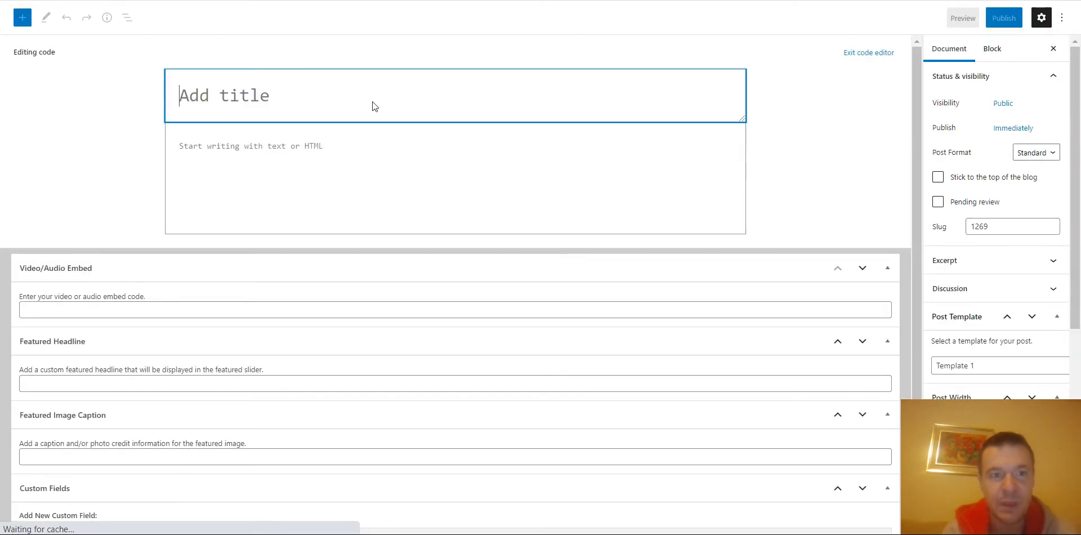
Step: Exit the code editor, insert an Echo Live RSS block in the post and look through its settings
click(868, 48)
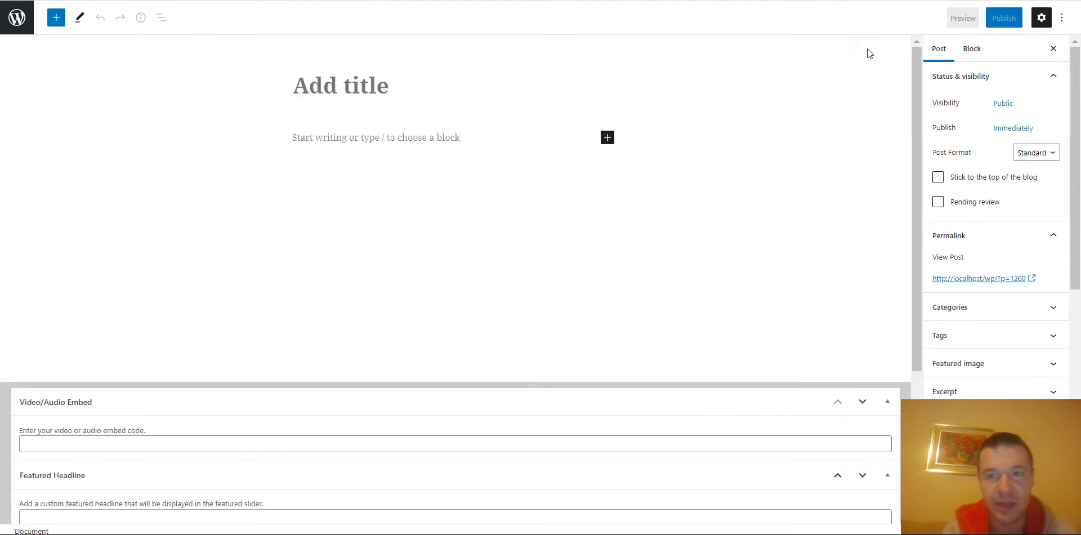
click(608, 137)
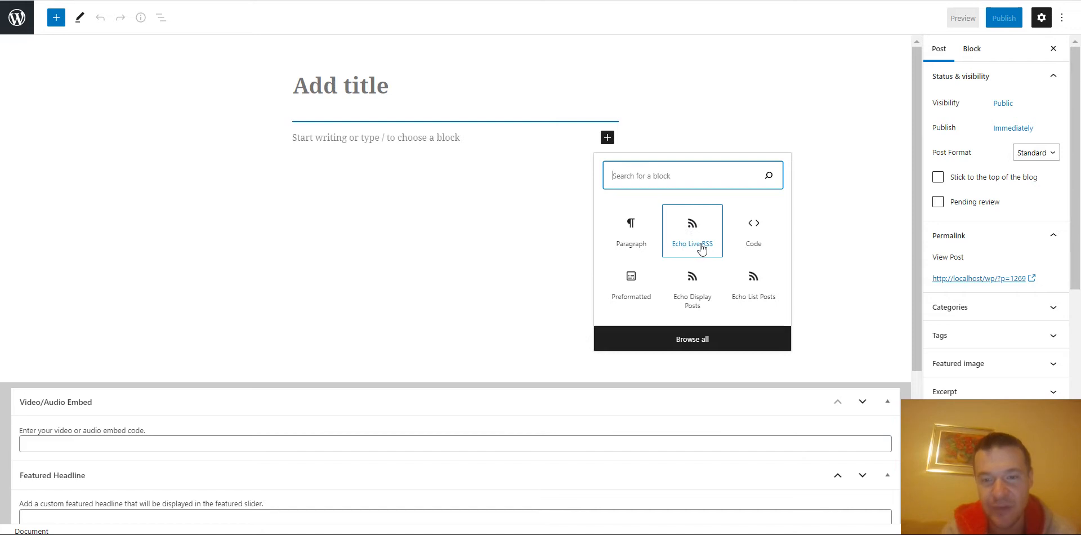
click(687, 232)
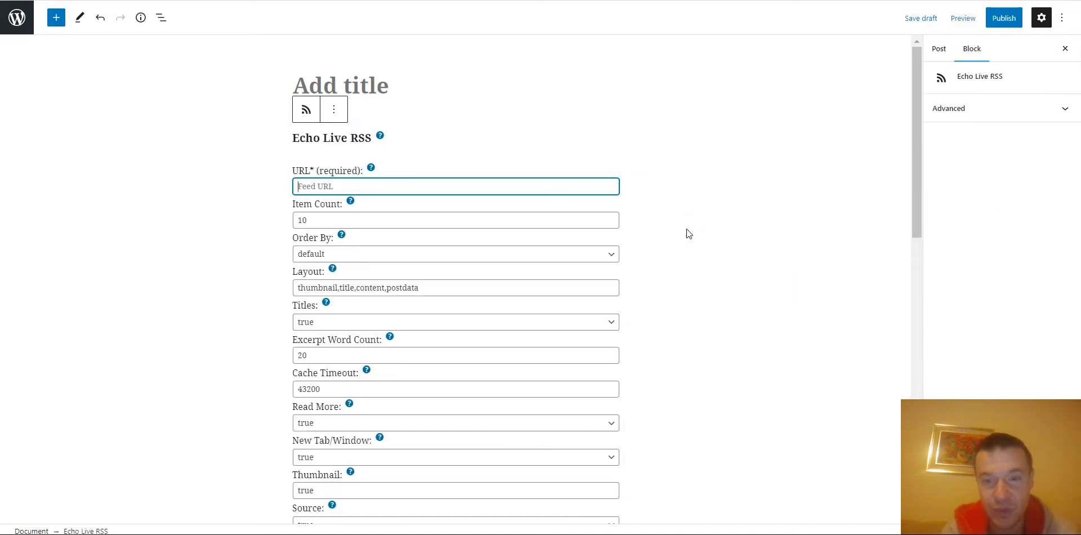
scroll(304, 168, down, 2)
scroll(321, 130, down, 4)
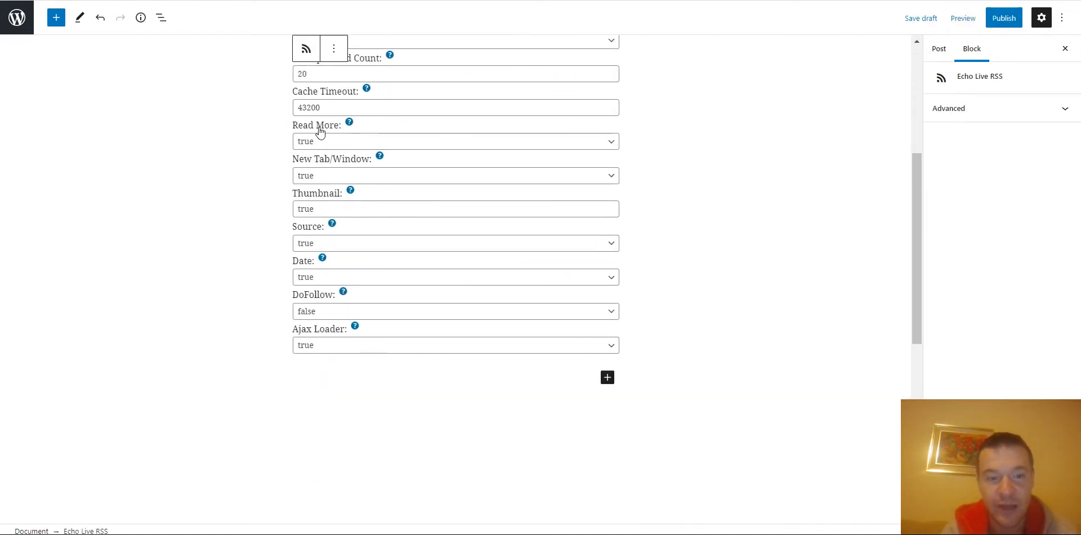
scroll(327, 141, up, 4)
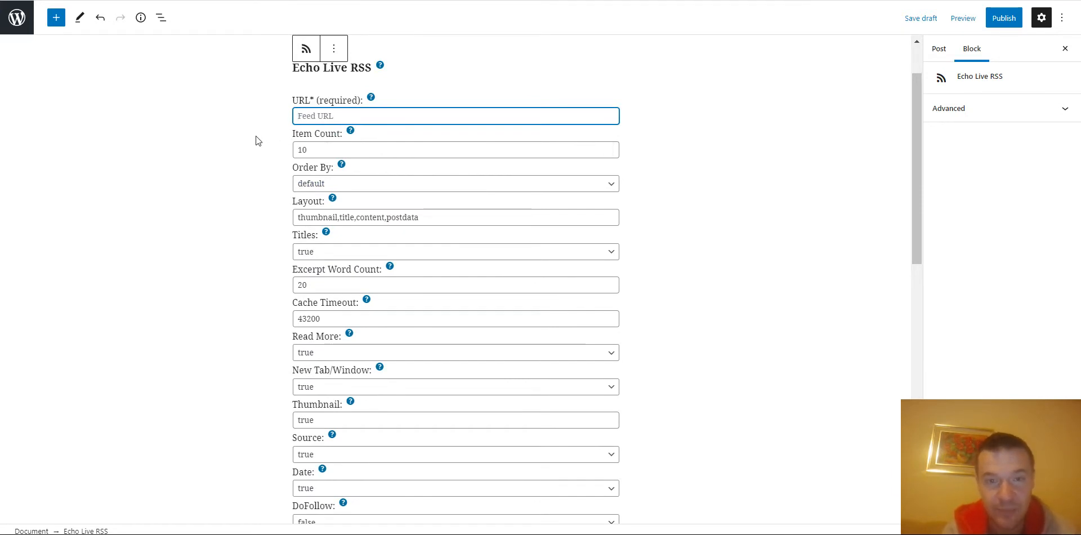
scroll(699, 90, up, 3)
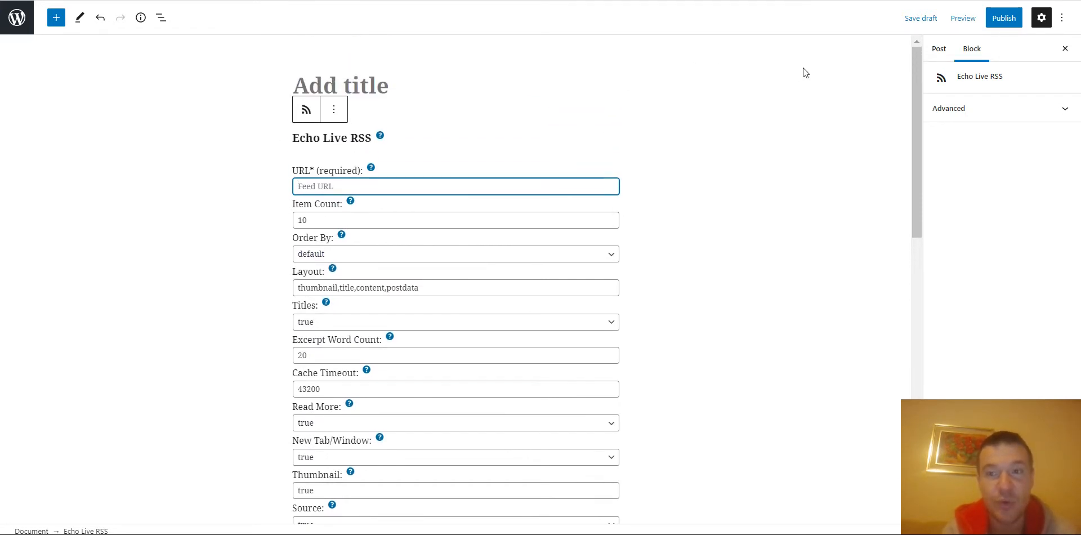
Step: Delete the Echo Live RSS block from the post
click(1062, 17)
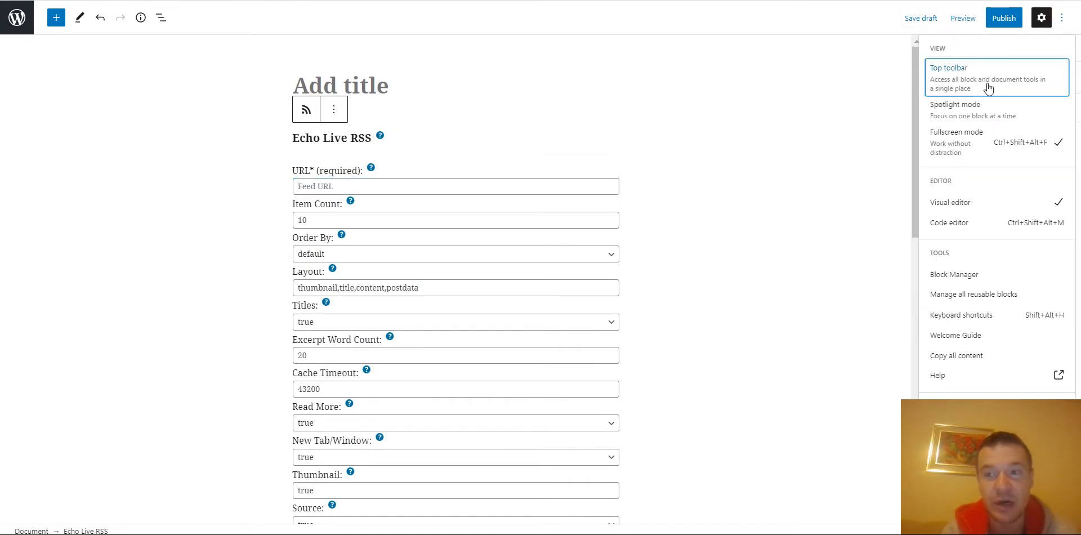
click(758, 133)
click(443, 166)
key(Delete)
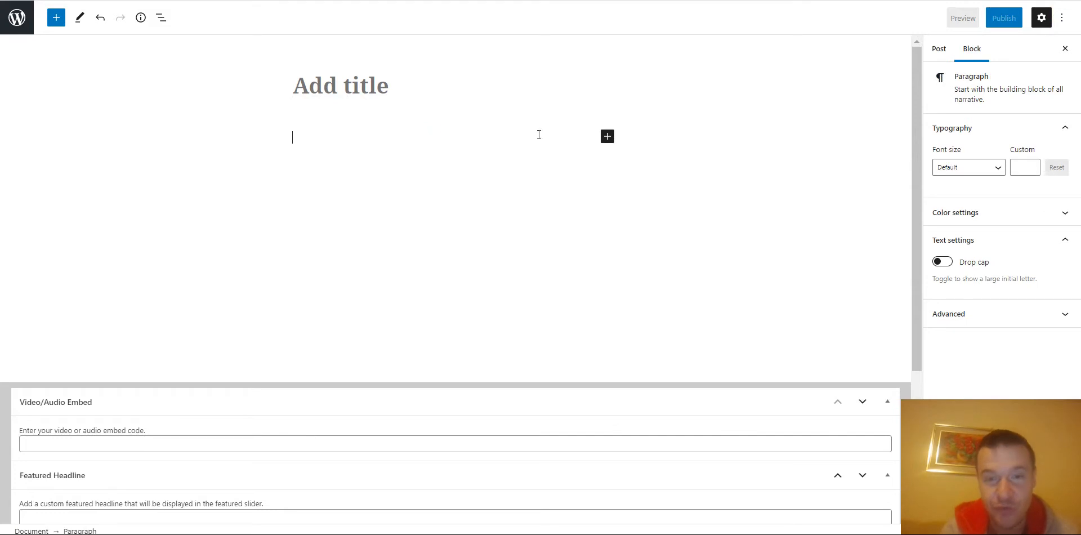
Step: In the code editor, title the post "Test" and paste the copied echo-live-rss shortcode as its content
click(1062, 22)
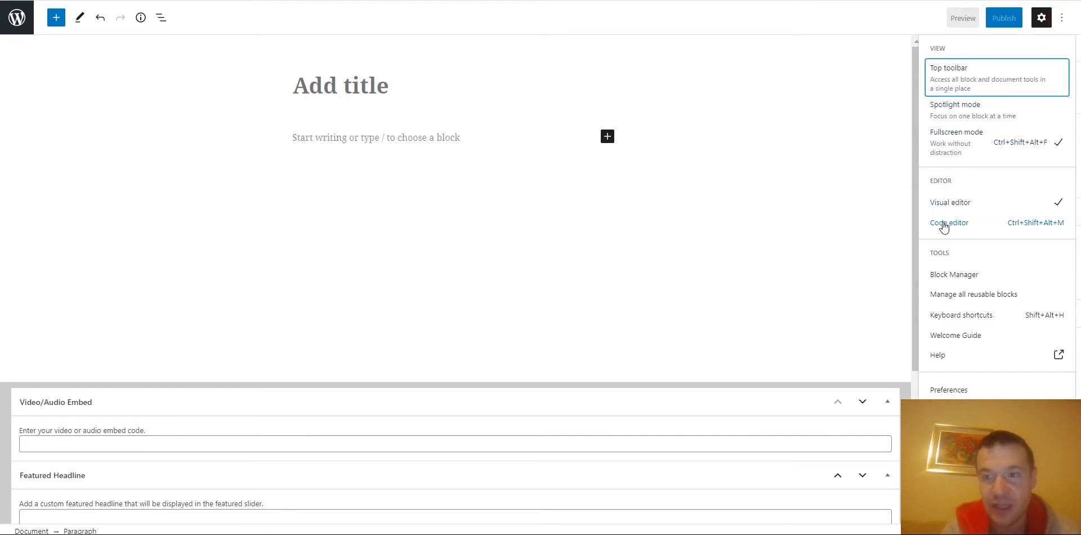
click(939, 224)
click(317, 175)
click(276, 97)
text(Test)
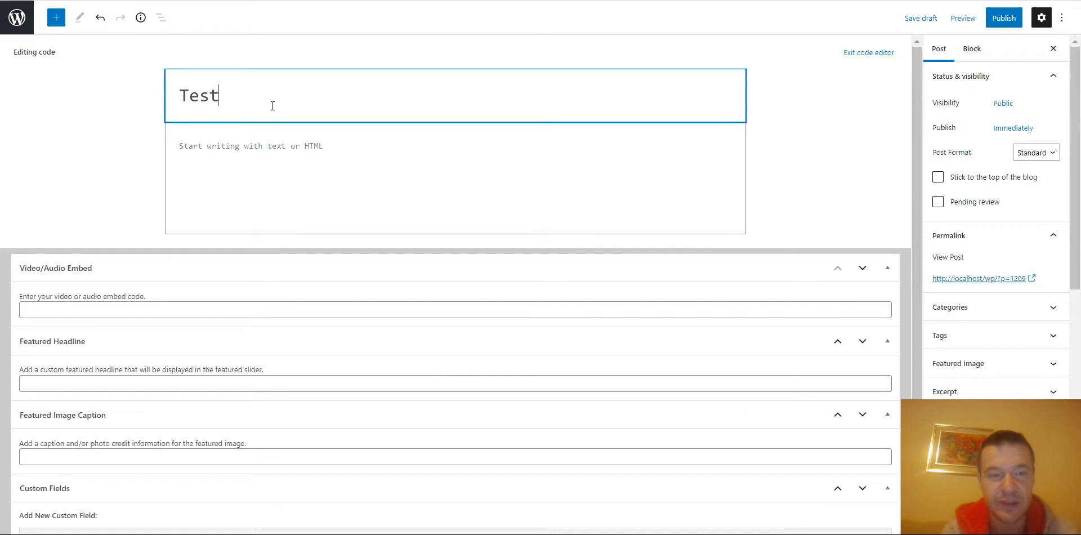
click(277, 169)
key(ctrl+v)
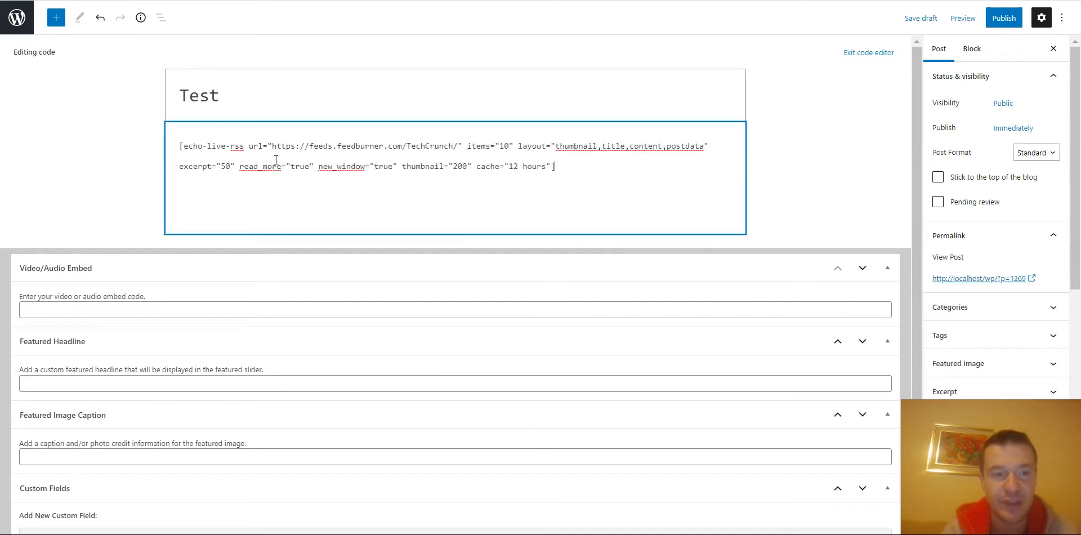
Step: Examine the url and items attributes of the pasted echo-live-rss shortcode
key(ctrl+shift+Tab)
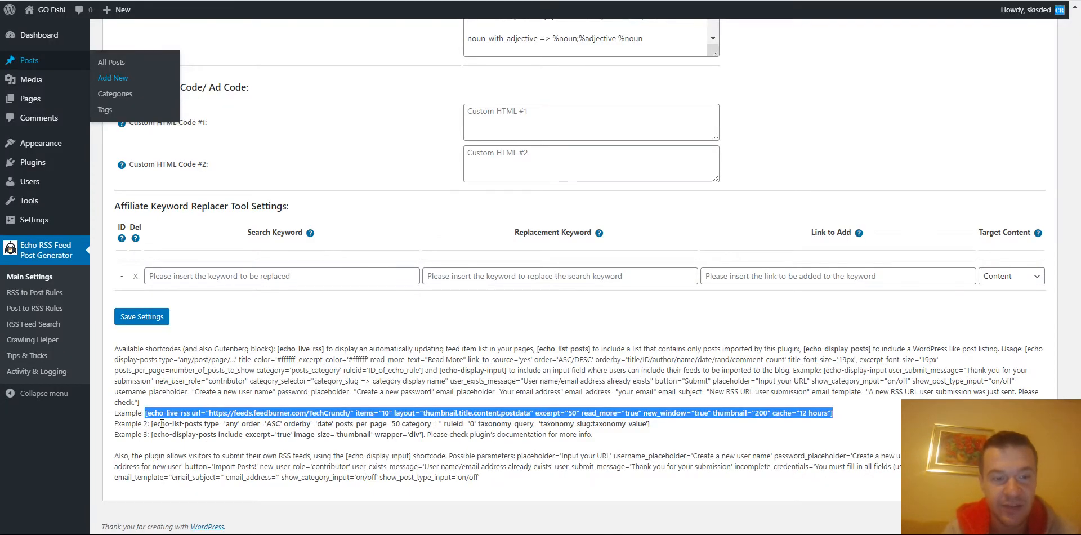
key(ctrl+Tab)
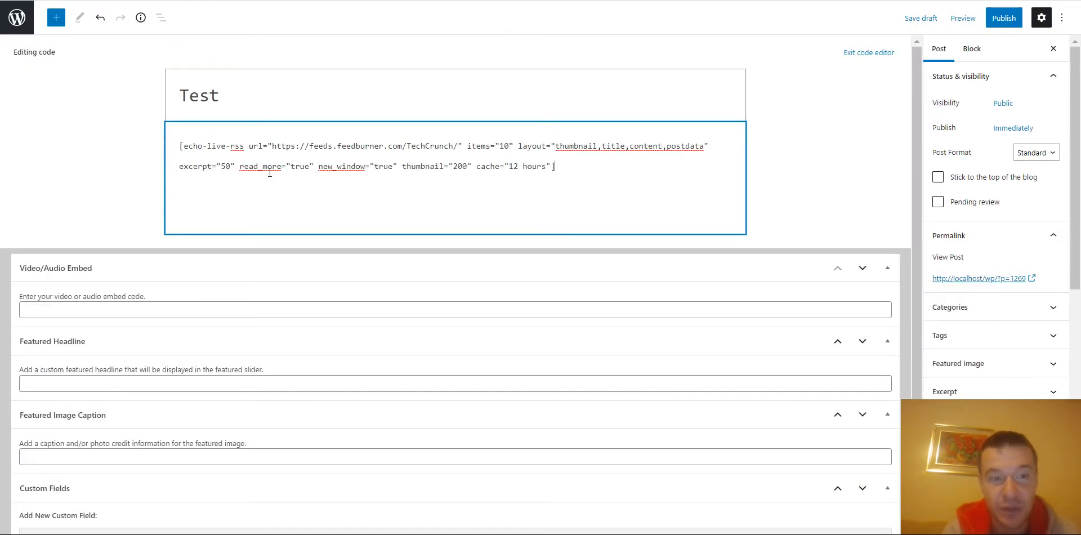
double_click(256, 145)
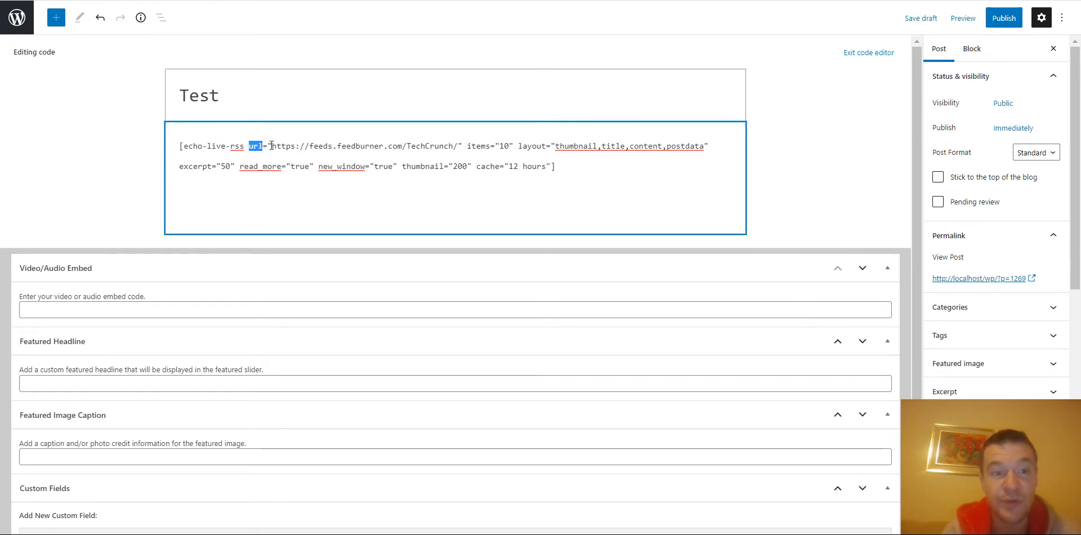
click(270, 145)
drag(271, 145, 459, 146)
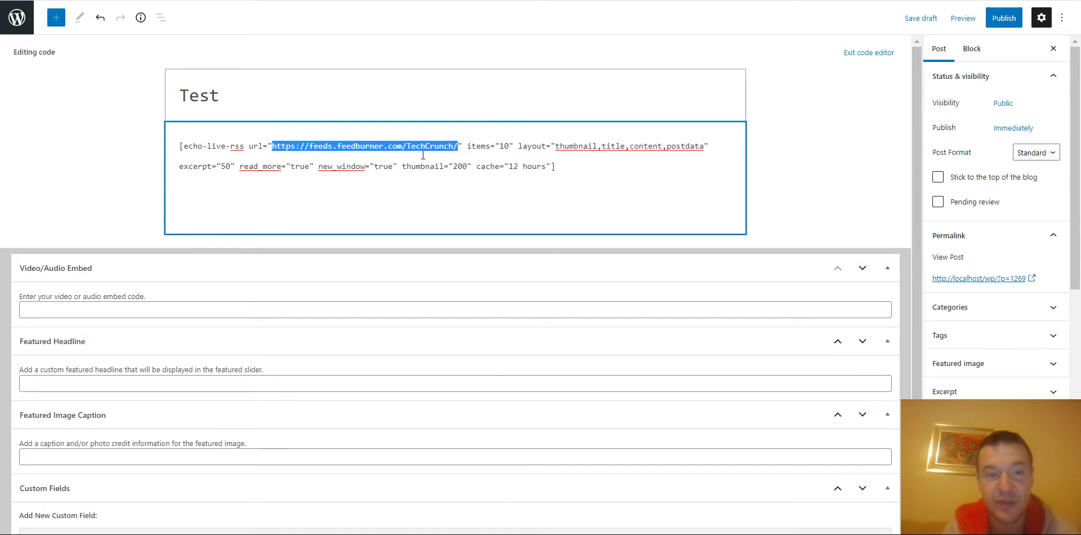
double_click(472, 146)
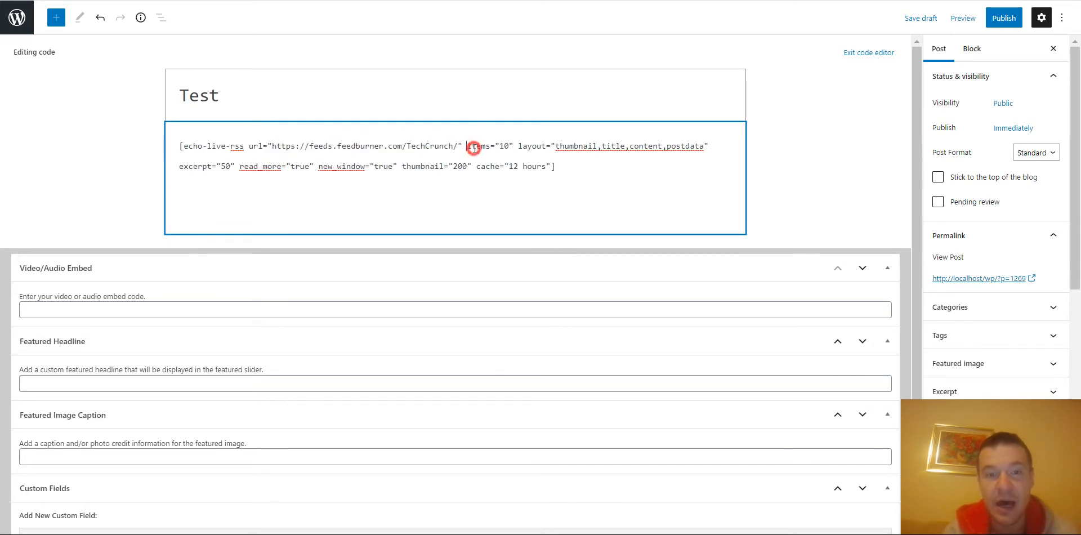
double_click(503, 146)
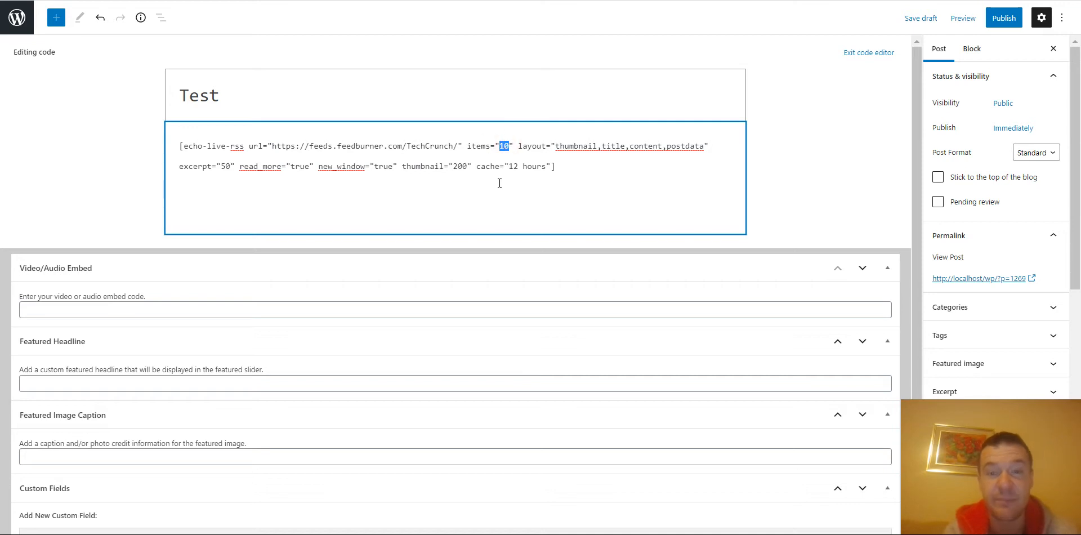
Step: Examine the elements listed in the shortcode's layout attribute: thumbnail, title, content and postdata
drag(555, 146, 704, 141)
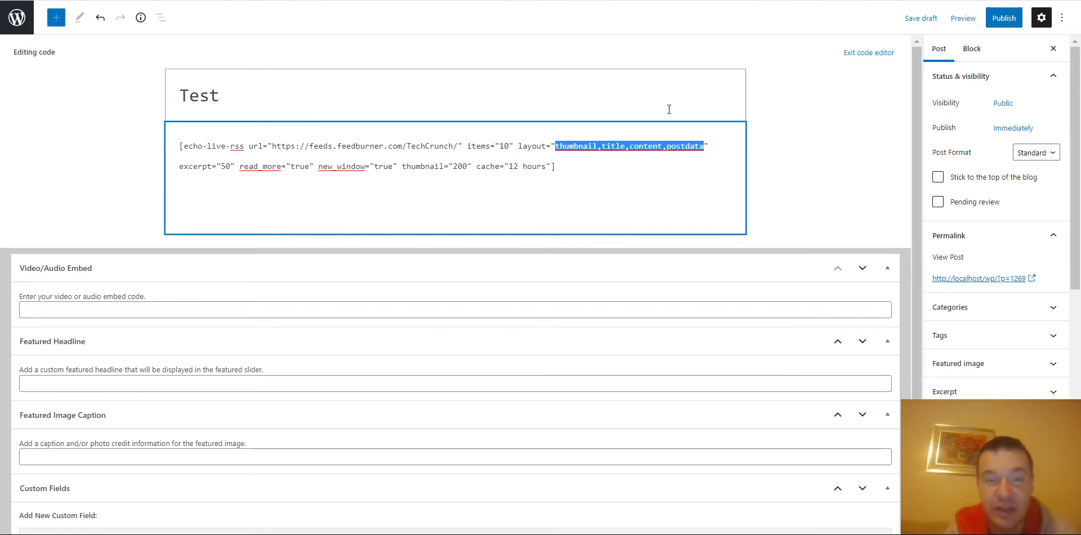
double_click(580, 145)
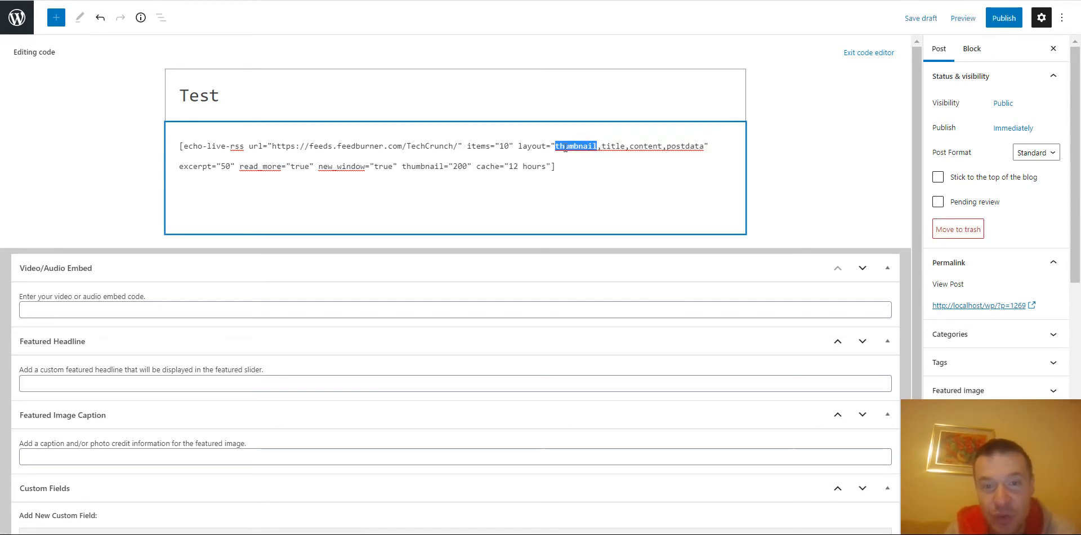
click(567, 145)
click(615, 145)
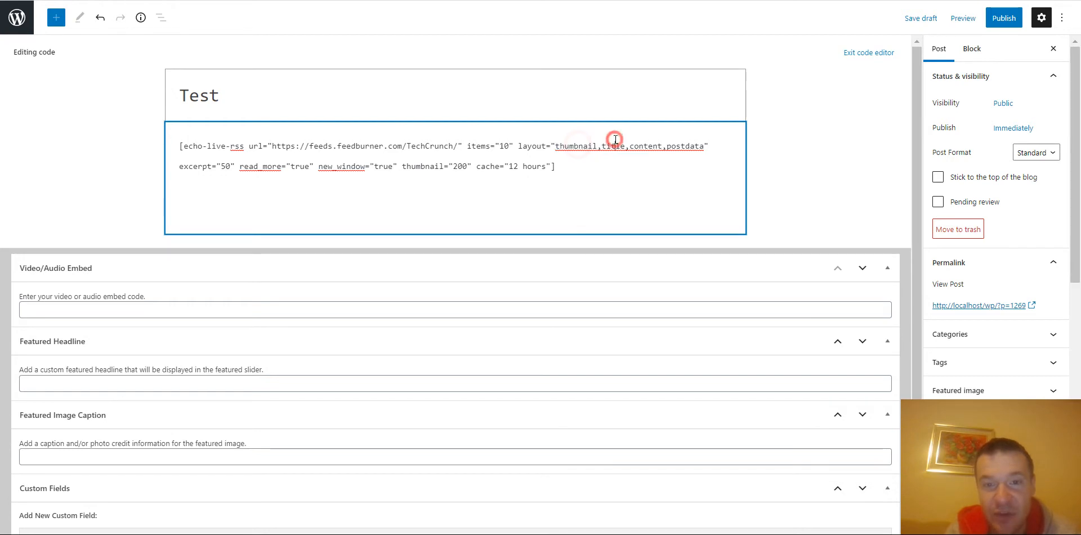
double_click(580, 146)
click(617, 145)
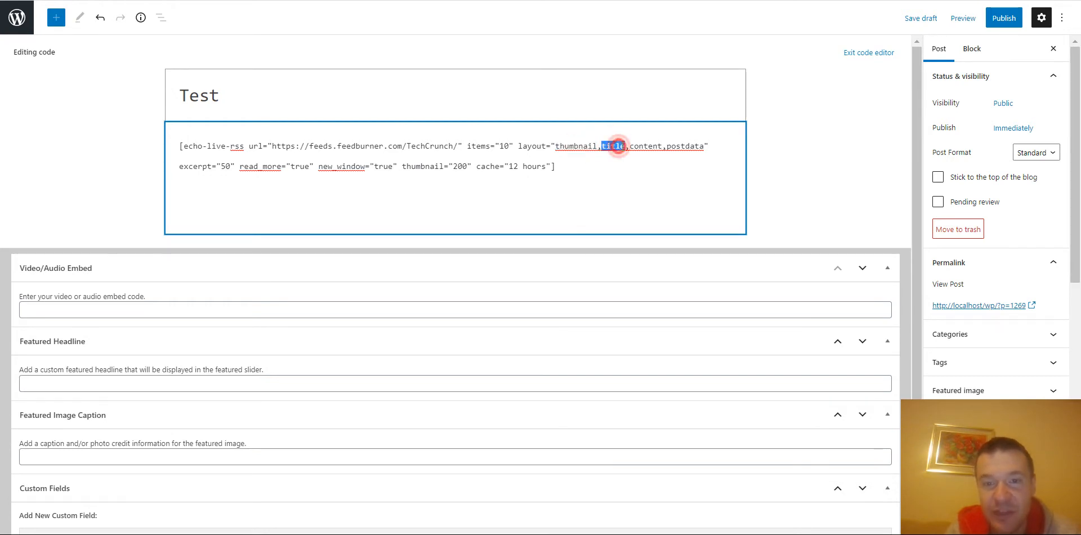
double_click(649, 145)
double_click(684, 145)
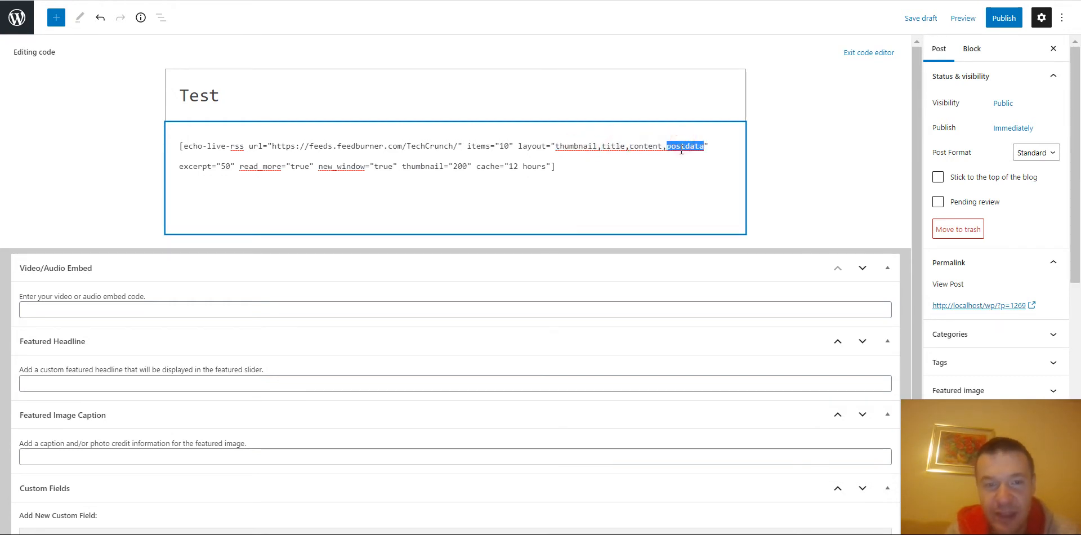
Step: Try removing thumbnail from the shortcode's layout attribute and undo the removal
drag(601, 138, 559, 139)
key(BackSpace)
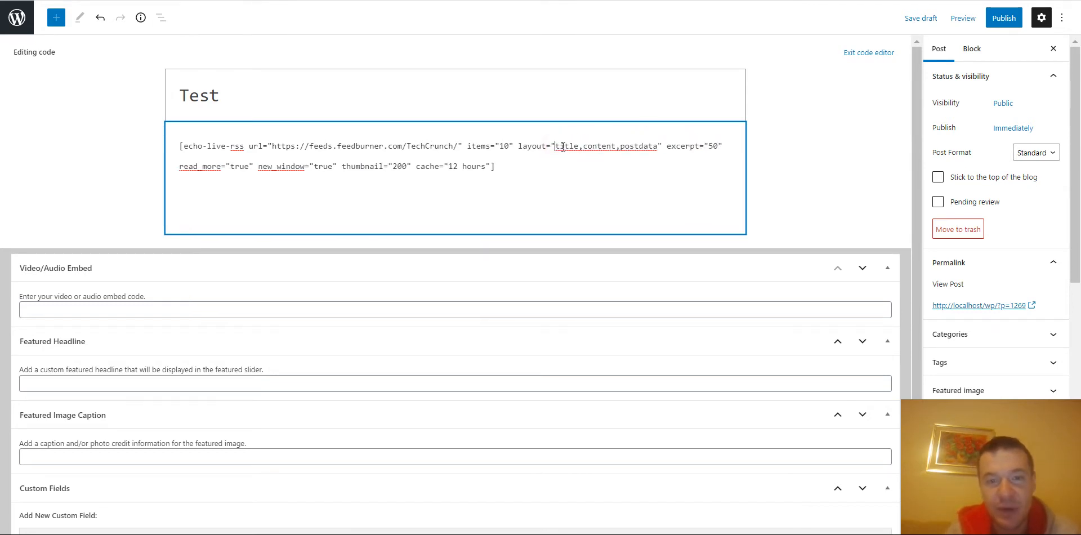
key(ctrl+z)
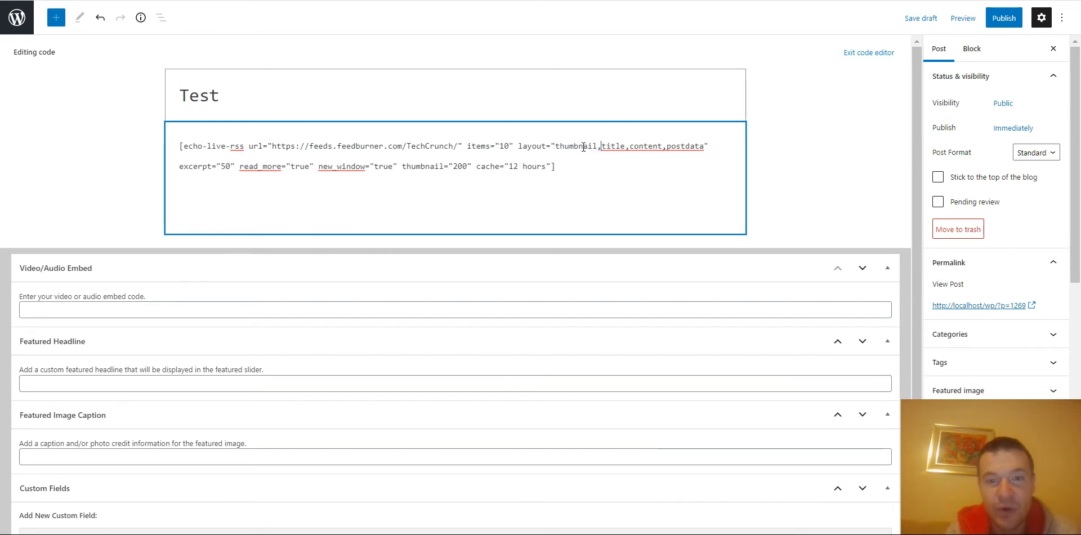
Step: Move thumbnail to the end of the layout attribute so it reads "title,content,postdata,thumbnail"
shift+click(555, 146)
key(BackSpace)
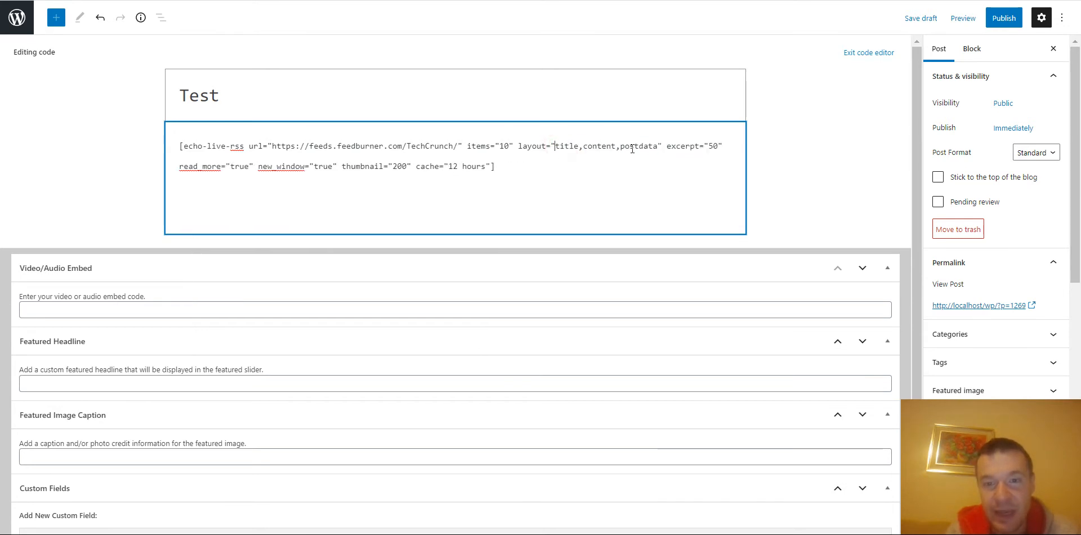
click(657, 145)
text(,thumbnail)
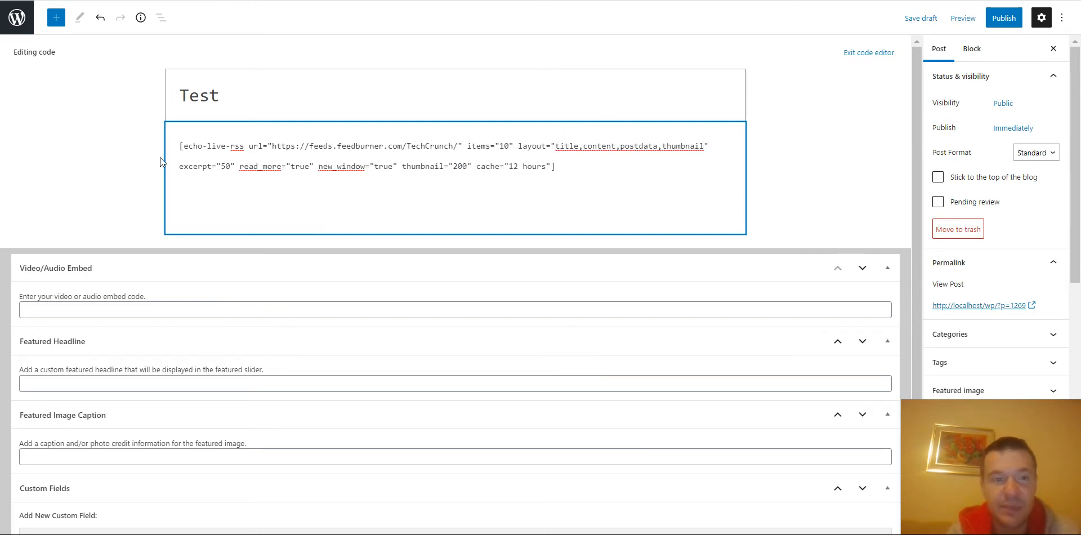
Step: Examine the shortcode's excerpt, read_more, new_window and thumbnail attributes
double_click(223, 166)
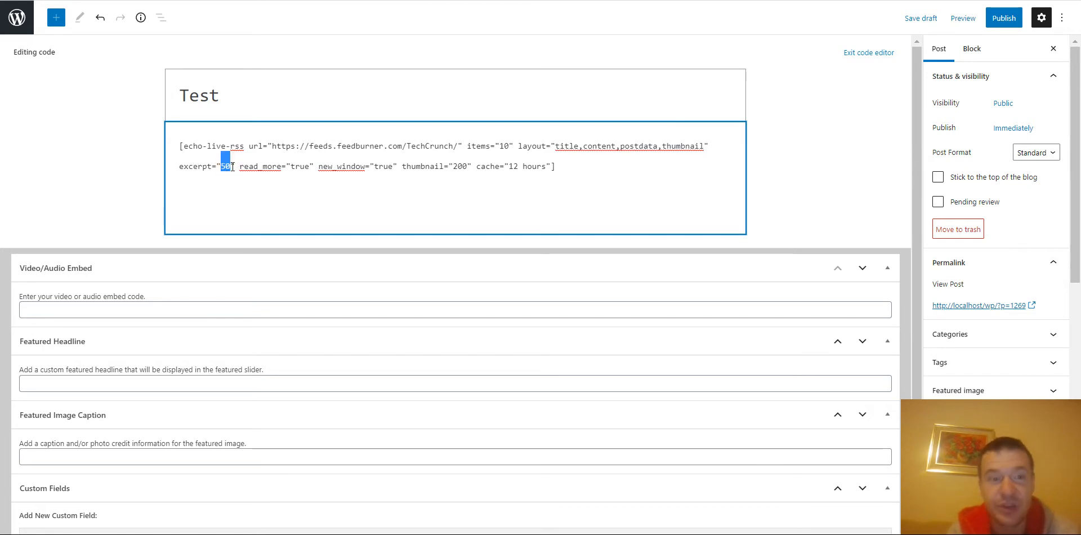
double_click(259, 166)
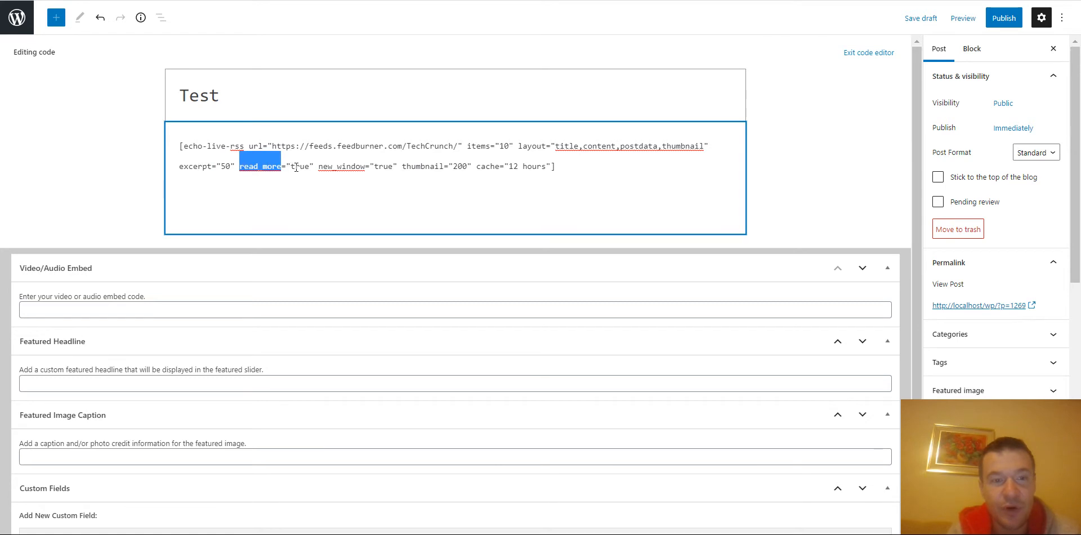
double_click(330, 167)
click(379, 166)
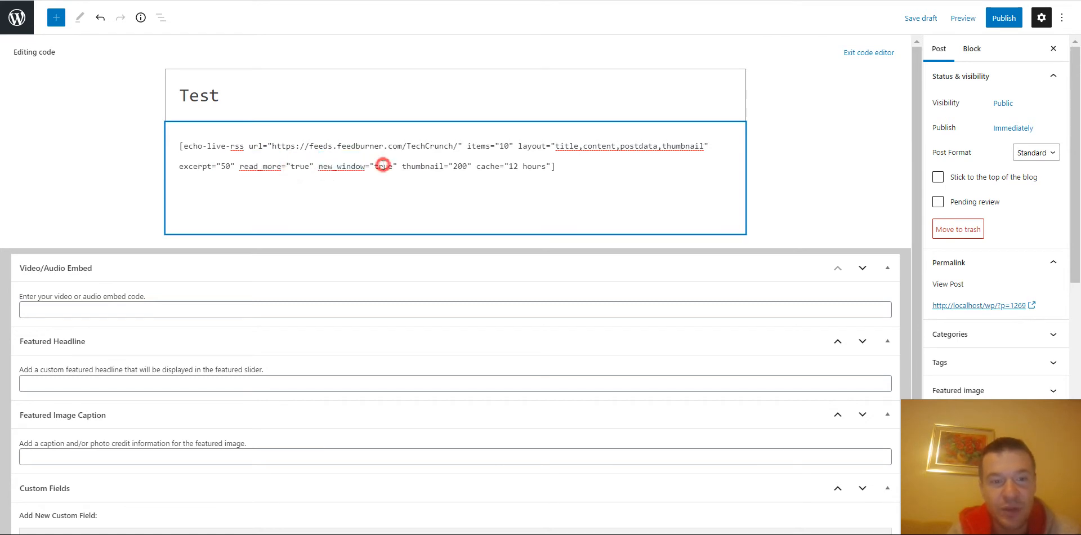
triple_click(380, 167)
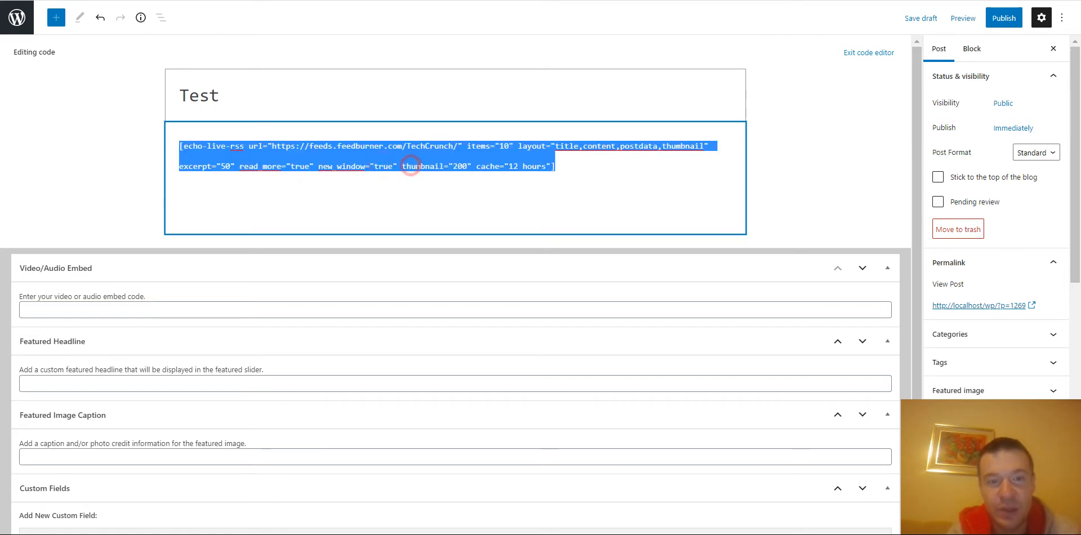
double_click(414, 166)
Step: Try replacing the shortcode's thumbnail value with false, and restore it to 200
click(456, 164)
double_click(456, 165)
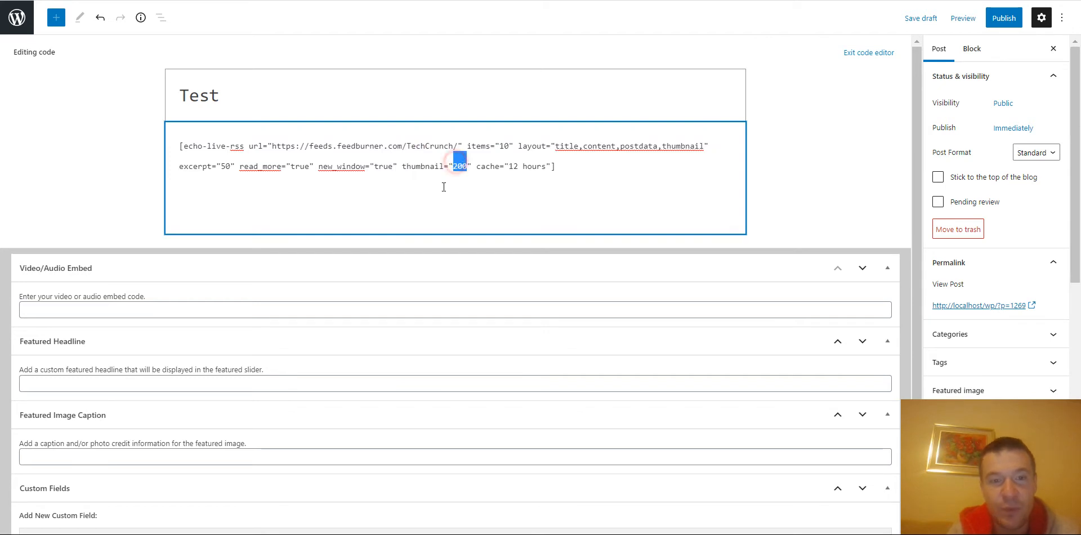
text(false)
key(BackSpace)
key(BackSpace)
key(BackSpace)
key(BackSpace)
key(BackSpace)
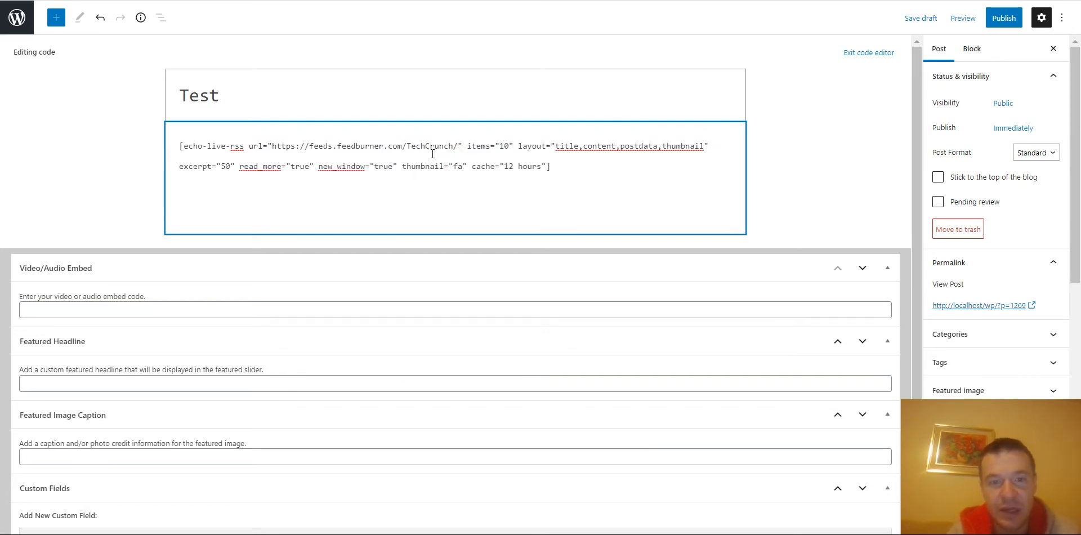
text(200)
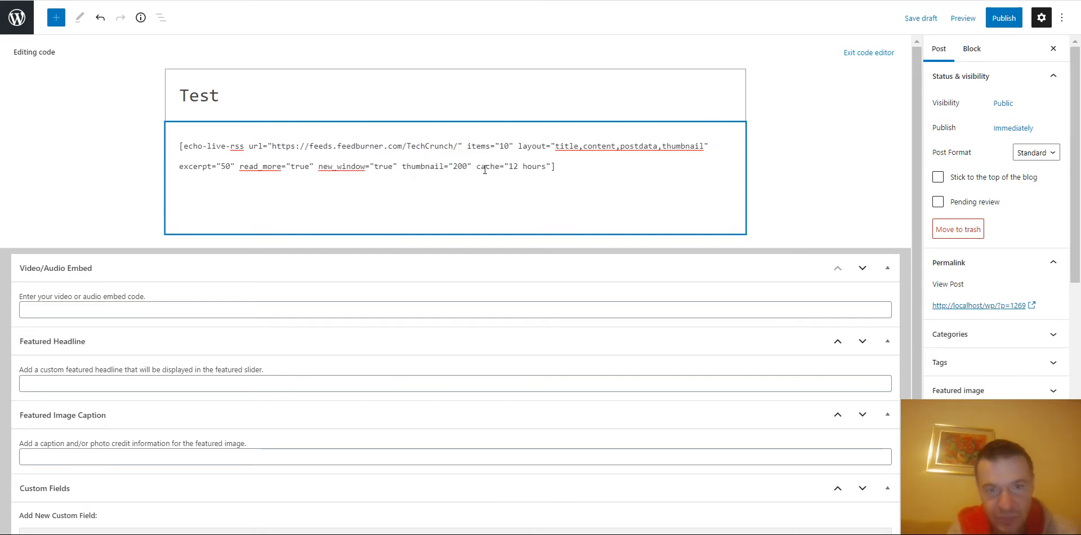
Step: Set the shortcode's cache attribute to "1 hour"
double_click(486, 166)
drag(509, 166, 546, 167)
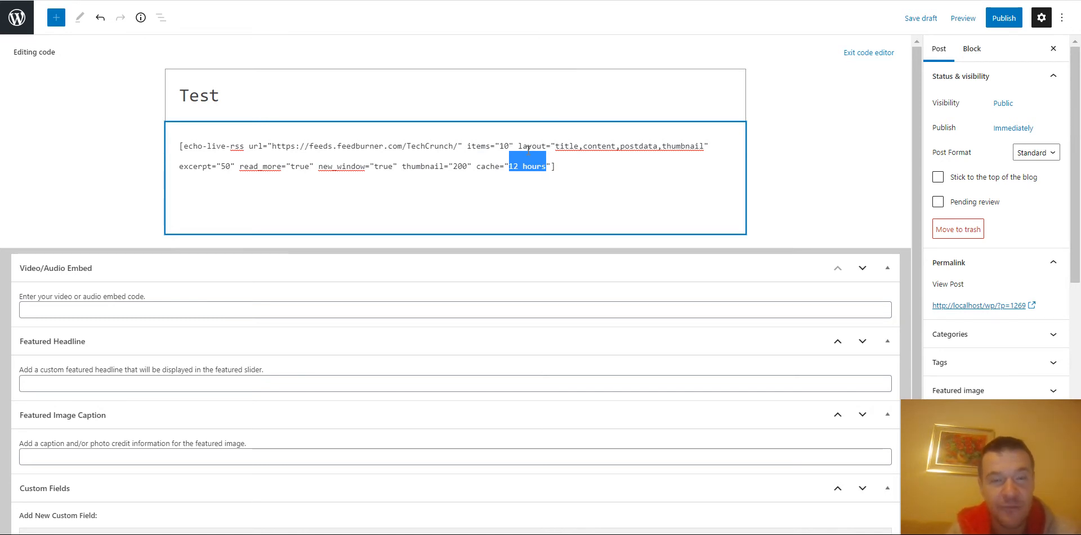
key(BackSpace)
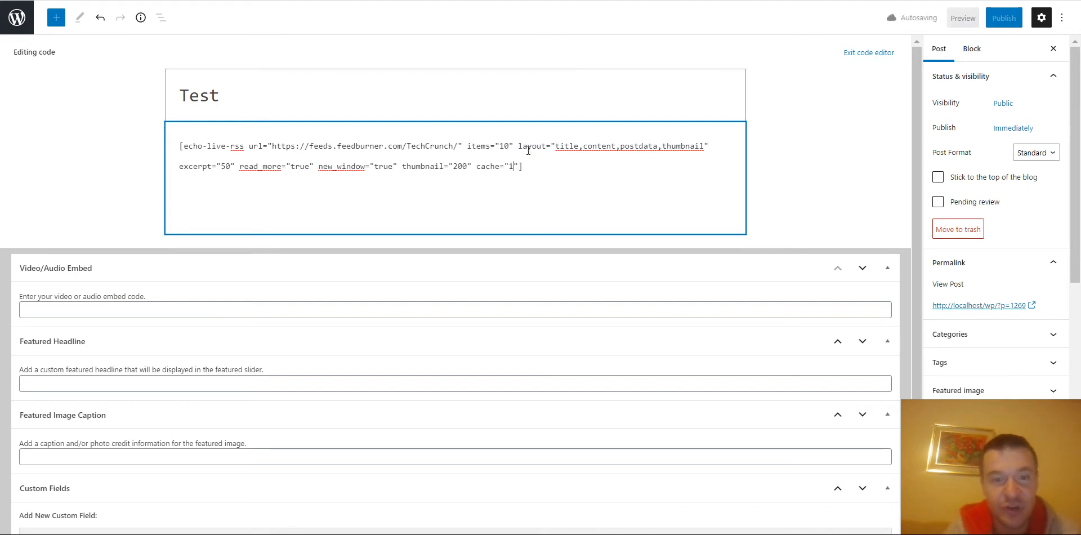
text(1 hour)
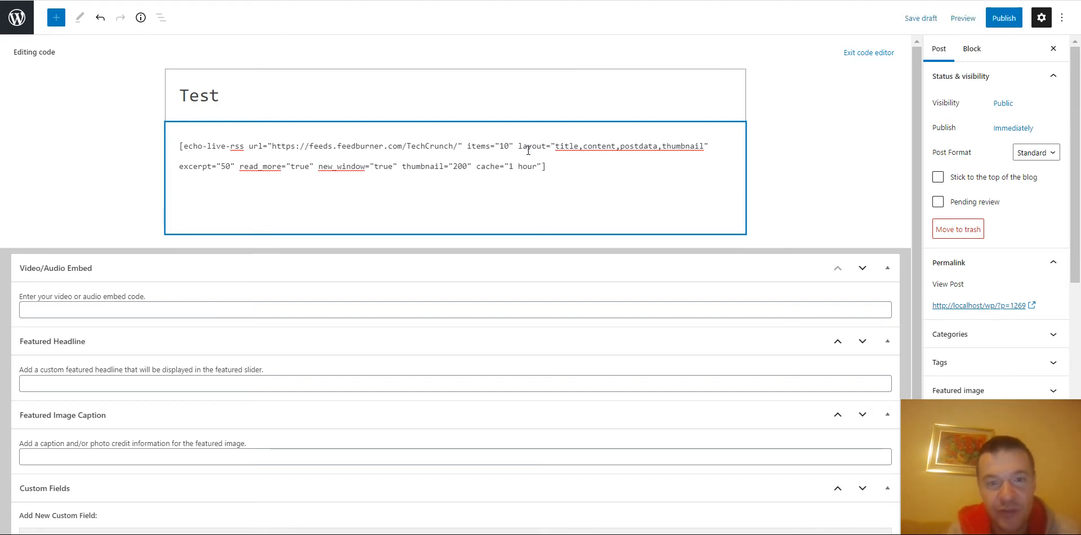
Step: Publish the Test post and open its live page
click(1004, 18)
click(963, 22)
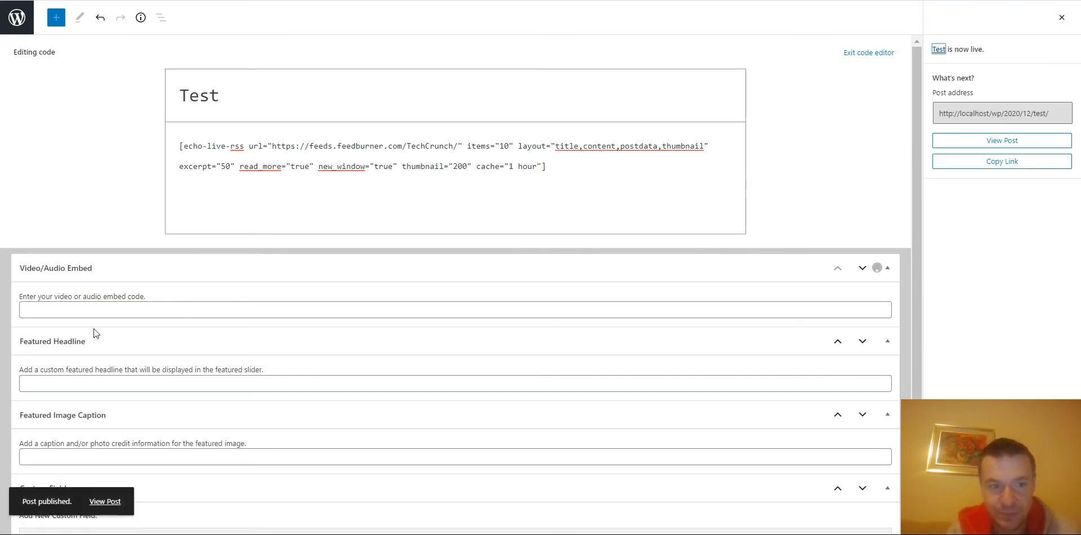
click(105, 501)
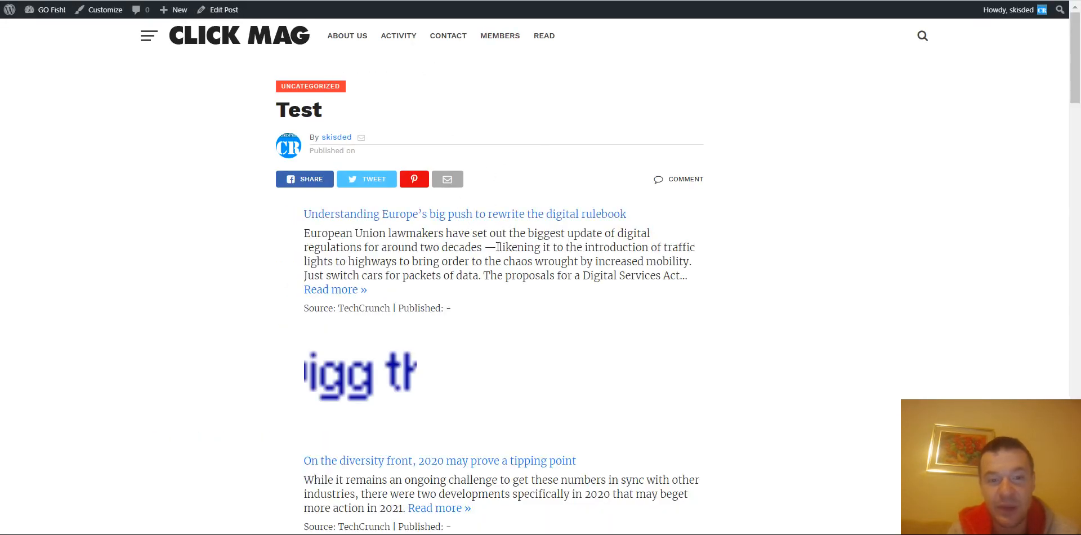
Step: Compare the published feed's element order with the shortcode's layout attribute in the editor
scroll(483, 258, down, 5)
scroll(496, 193, up, 5)
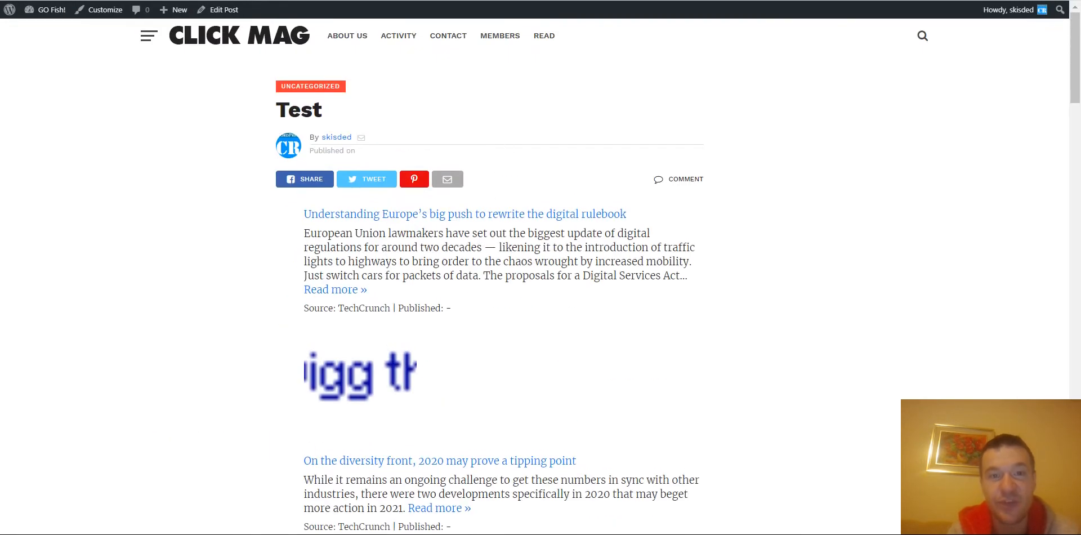
click(495, 1)
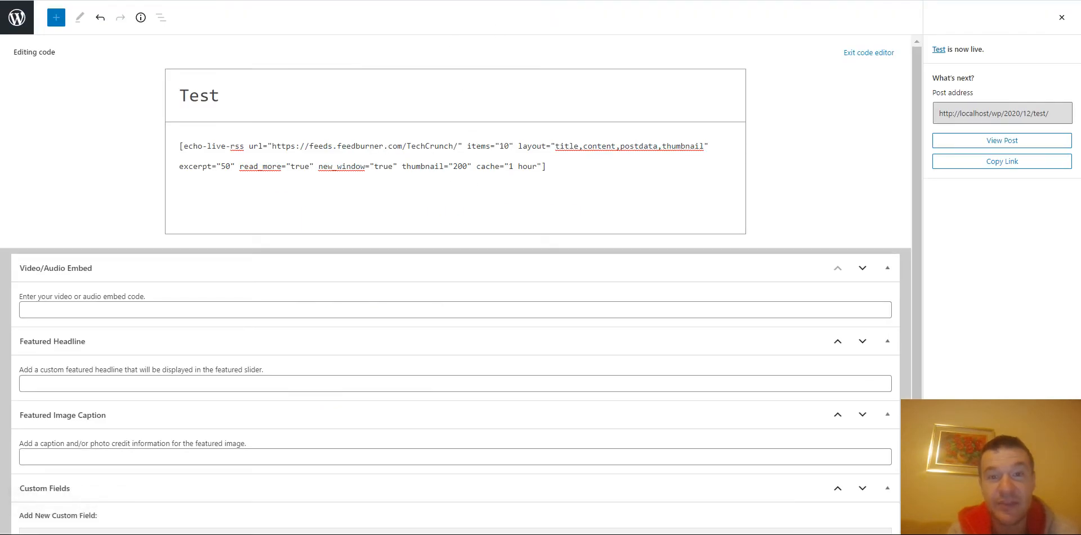
click(496, 1)
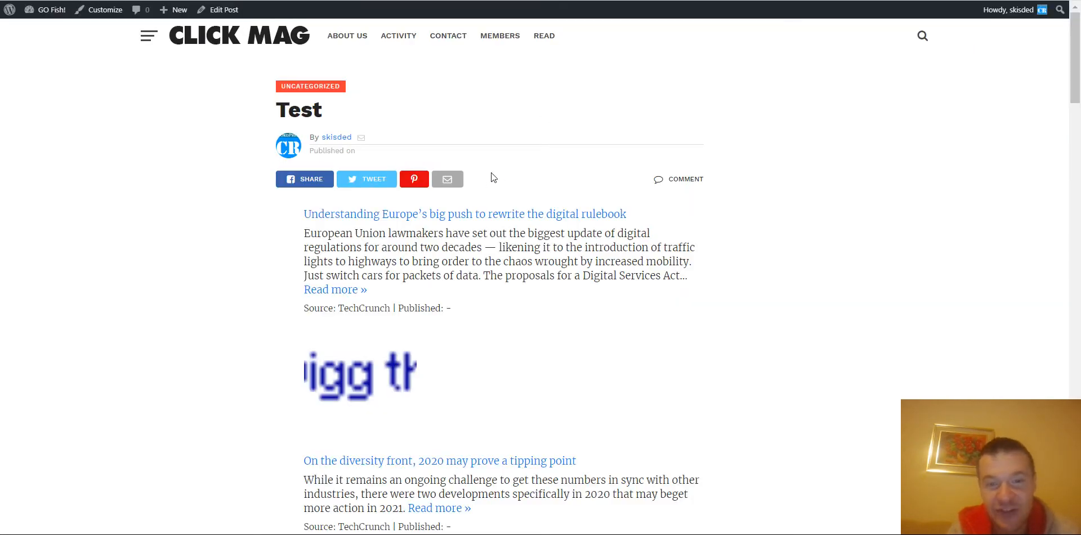
scroll(481, 222, down, 12)
scroll(482, 224, up, 3)
Step: Remove thumbnail from the end of the shortcode's layout attribute and update the post
click(485, 1)
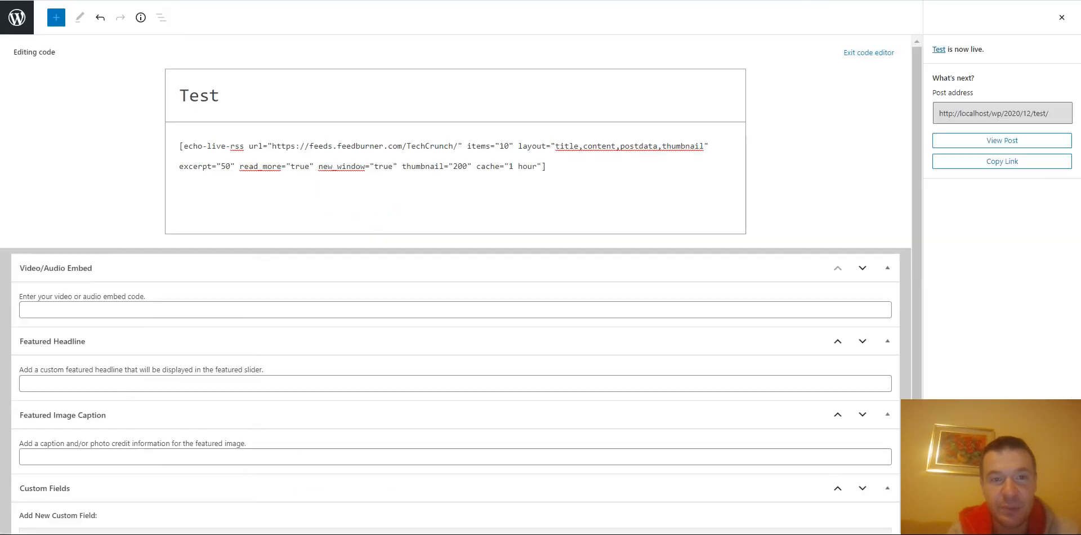
drag(658, 147, 704, 148)
key(BackSpace)
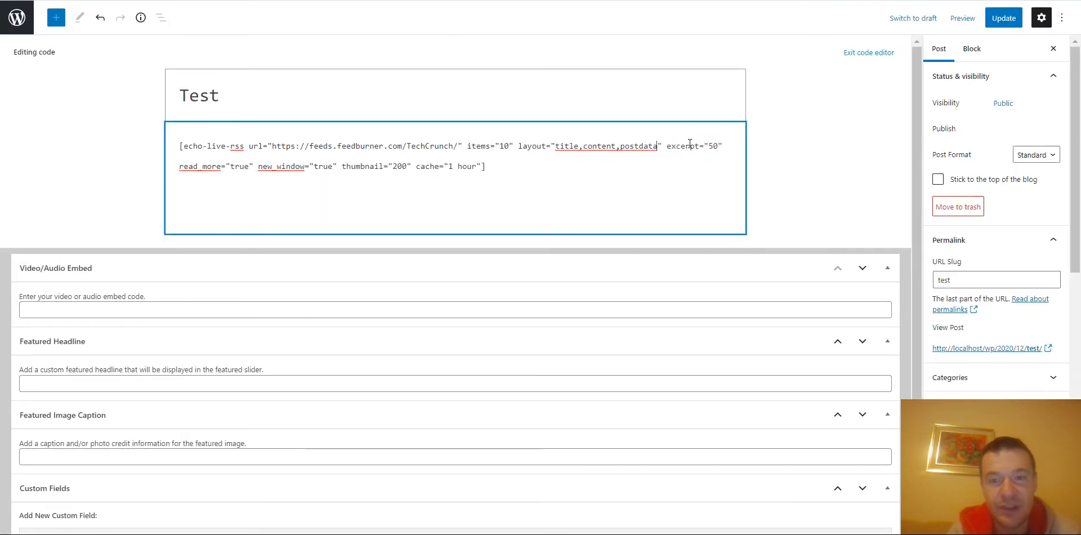
click(998, 18)
Step: Reload the published Test post and check how its feed items are laid out
key(ctrl+Tab)
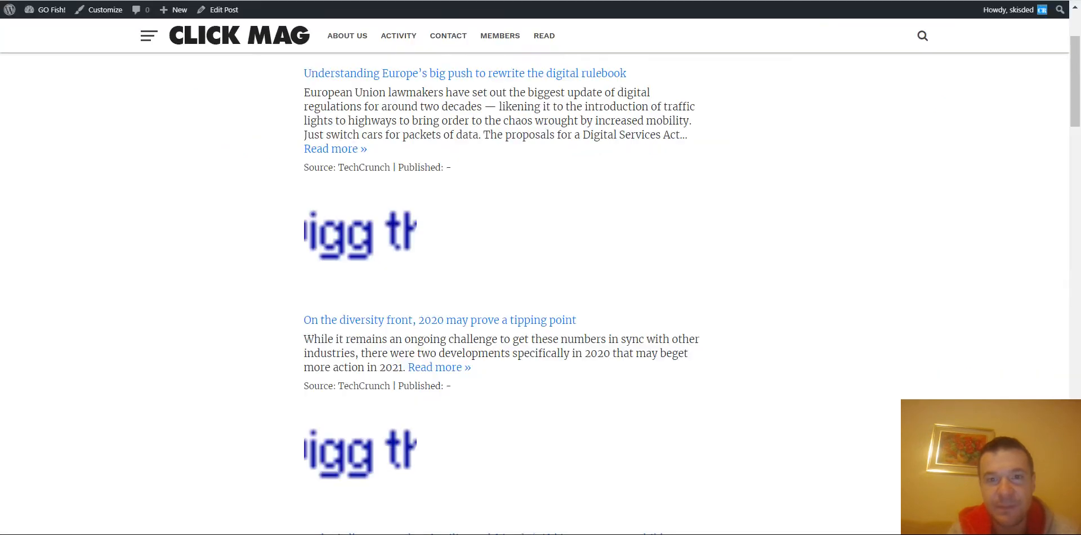
key(F5)
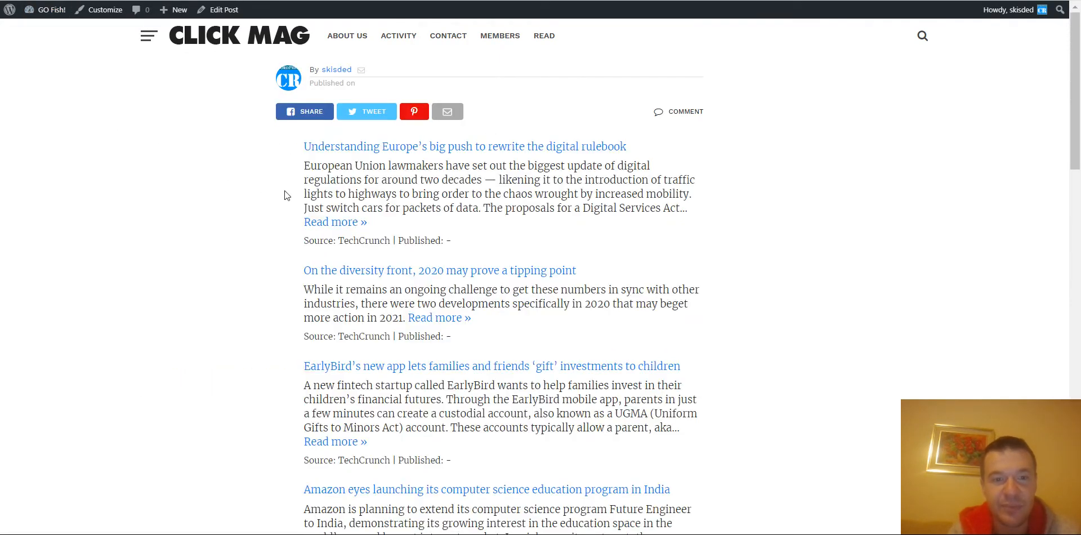
scroll(285, 194, down, 15)
Step: Change the layout attribute to "thumbnail,title,content,postdata" and update the post
key(ctrl+Tab)
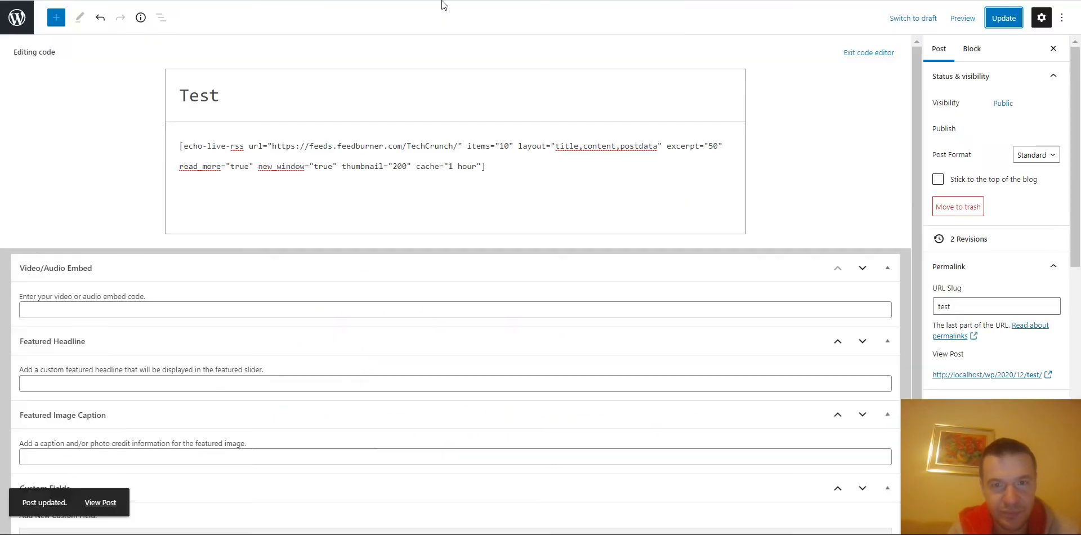
click(556, 147)
text(thumbnail)
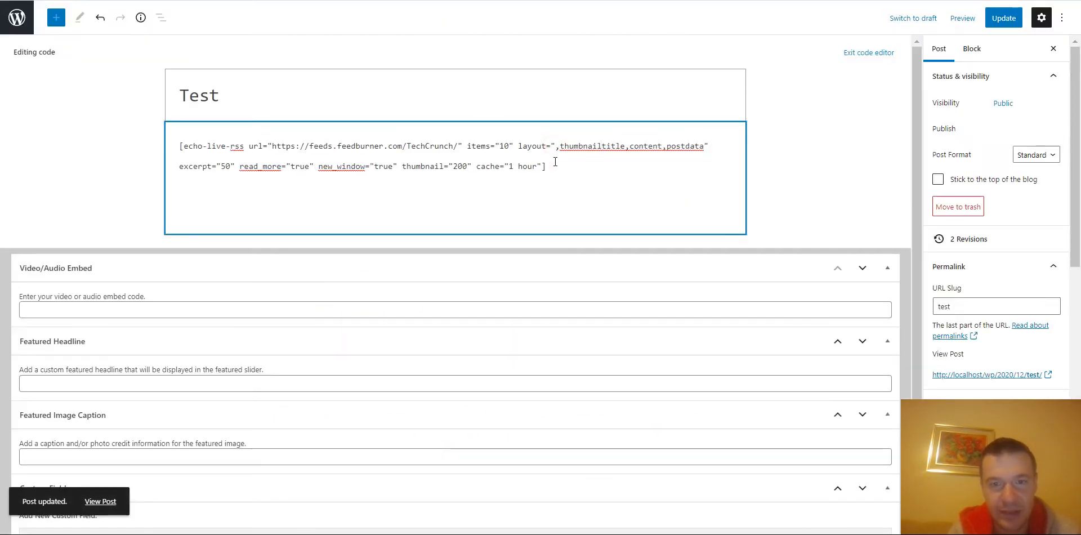
text(,)
click(559, 148)
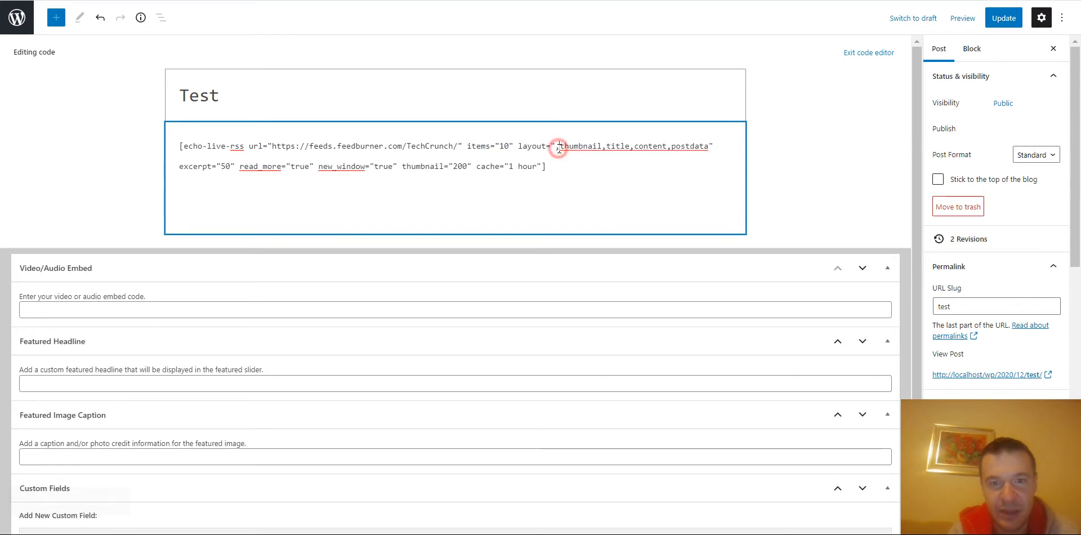
key(BackSpace)
click(1004, 18)
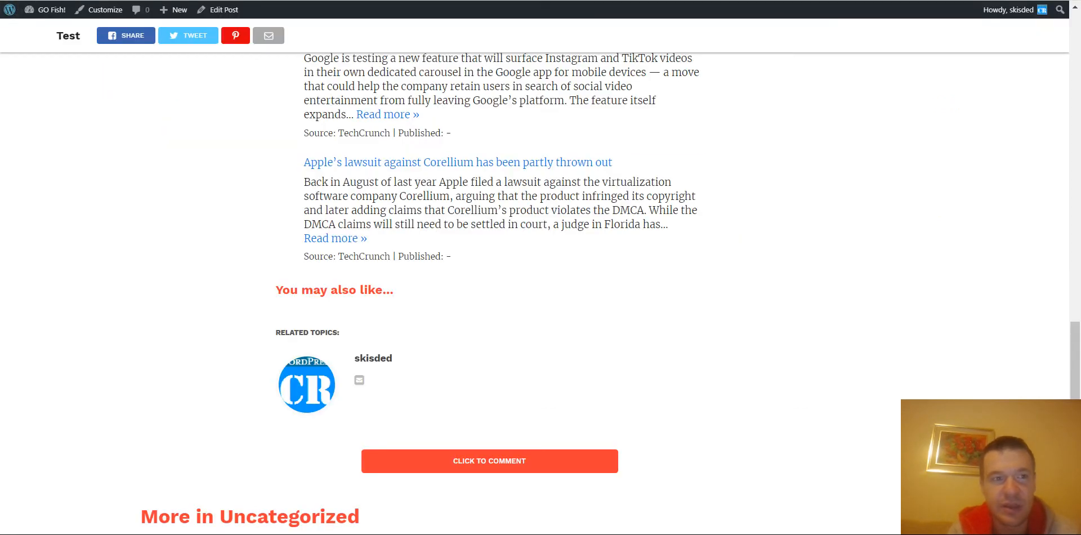
Step: Reload the published Test post and examine the thumbnails, titles, excerpts and source lines throughout the feed
key(F5)
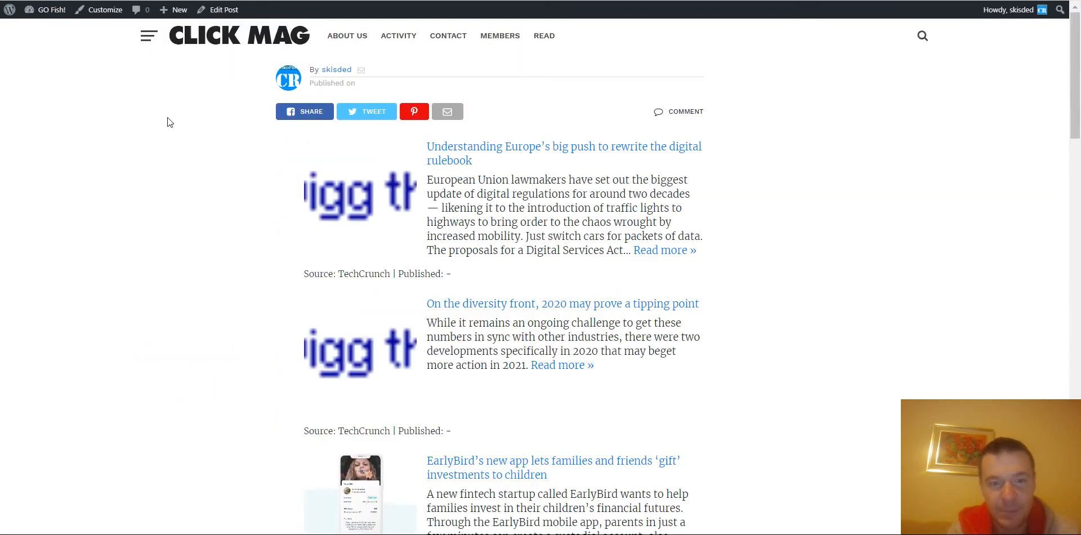
scroll(169, 118, down, 9)
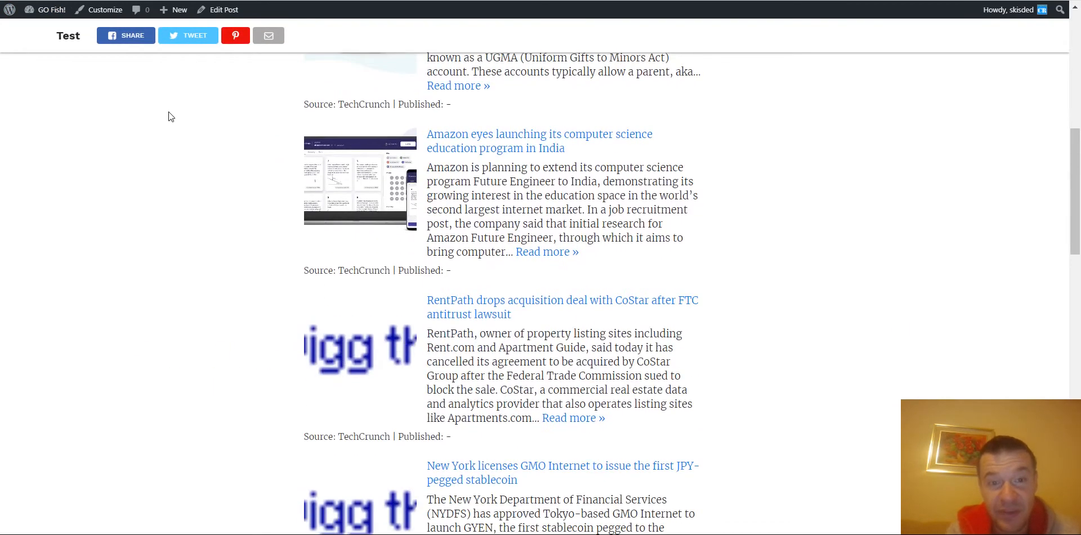
scroll(171, 117, down, 13)
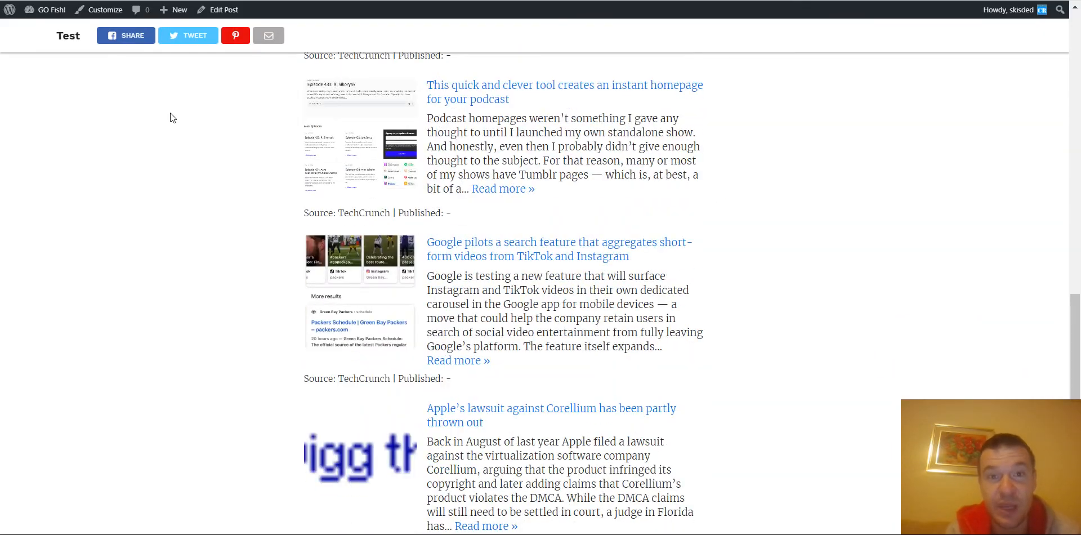
scroll(170, 116, down, 5)
scroll(170, 129, up, 20)
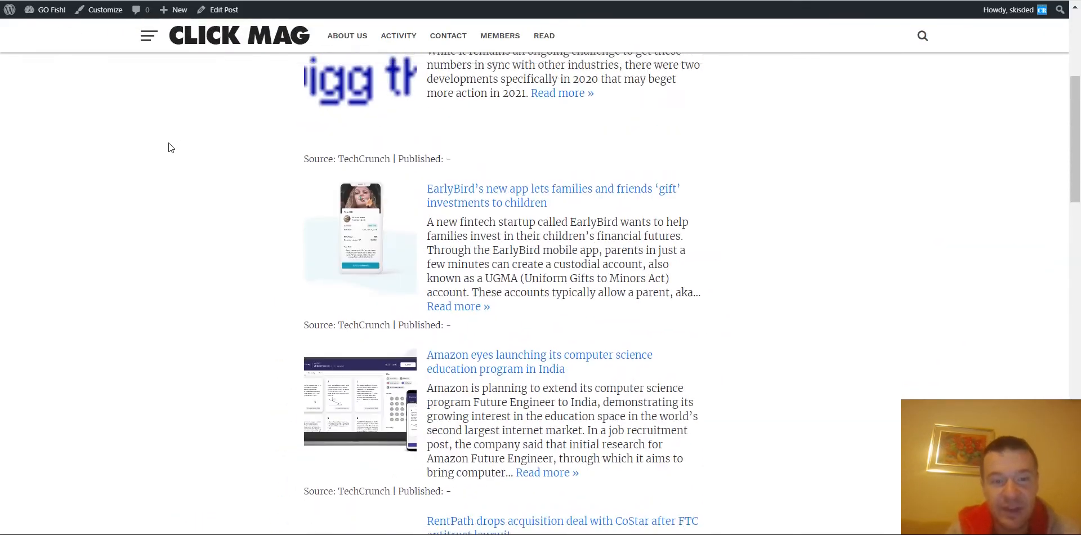
scroll(169, 146, up, 5)
scroll(170, 143, down, 18)
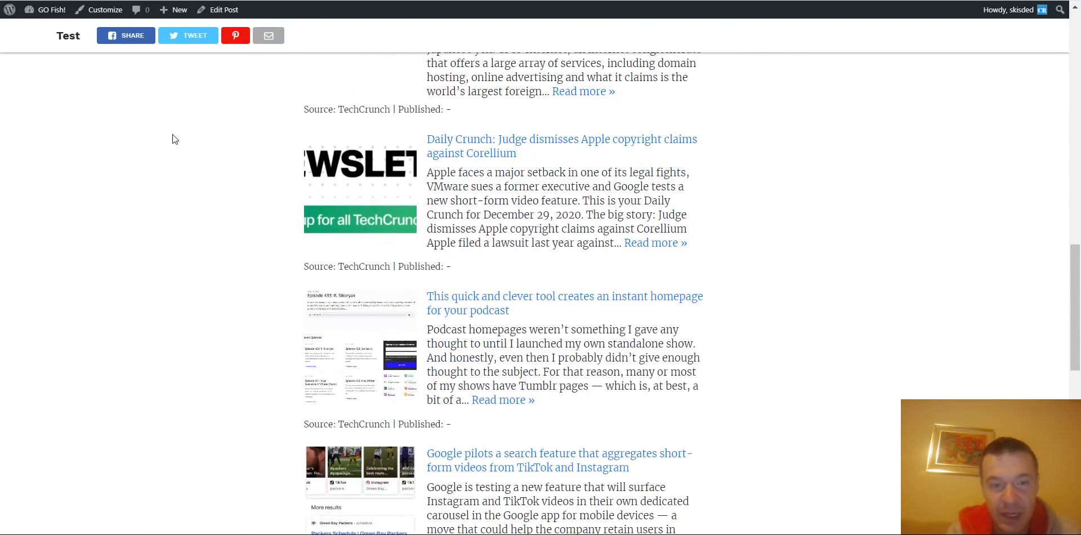
scroll(173, 139, down, 1)
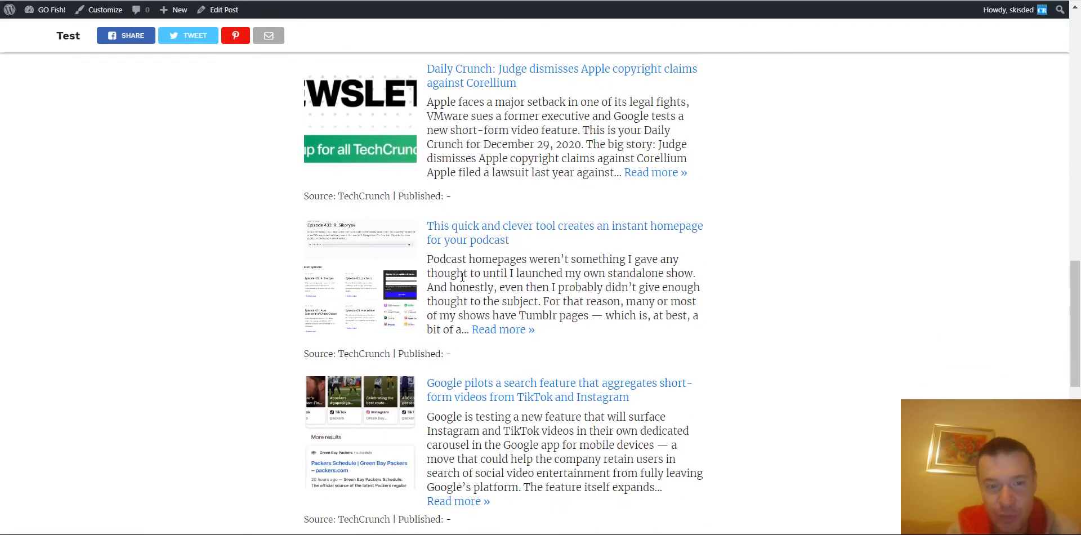
key(ctrl+shift+Tab)
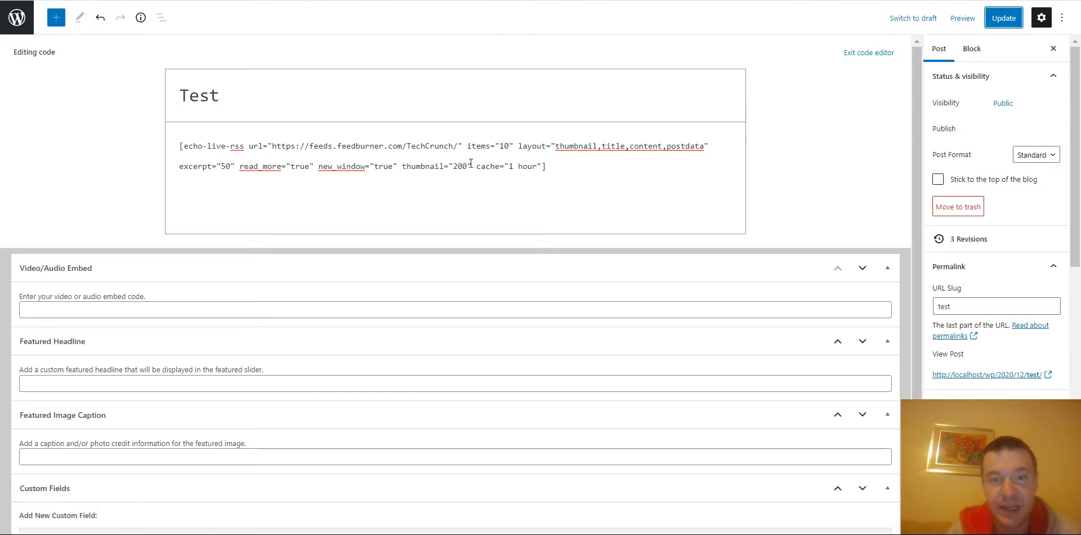
key(ctrl+Tab)
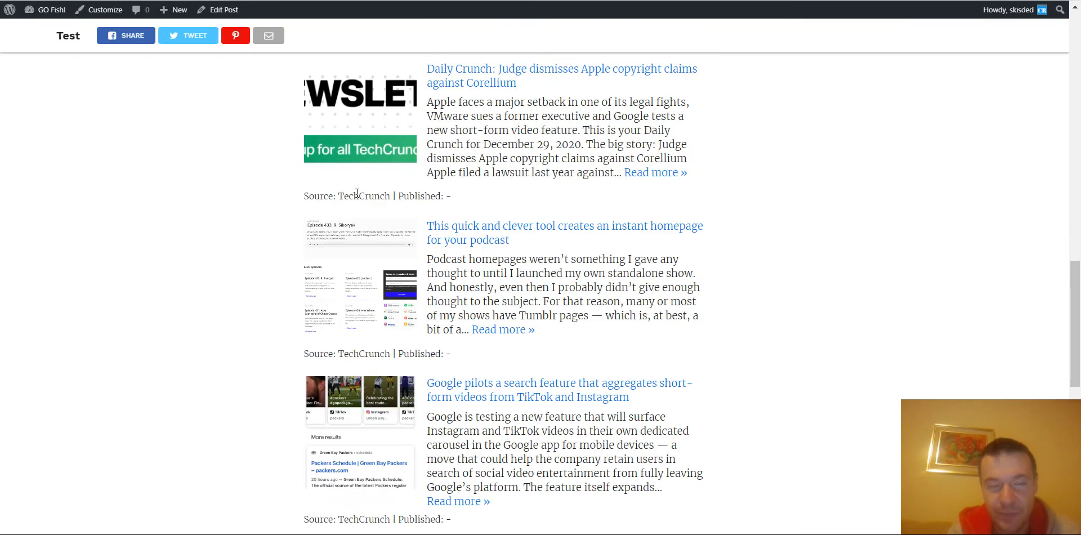
Step: Try clearing the whole shortcode from the post content in the editor, and undo the deletion
key(ctrl+shift+Tab)
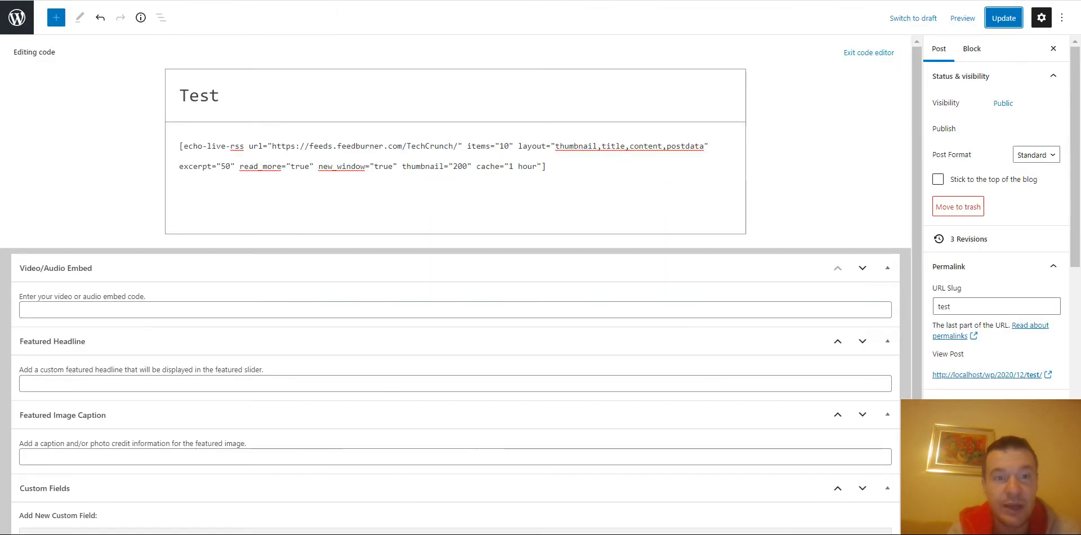
click(521, 142)
key(ctrl+a)
key(BackSpace)
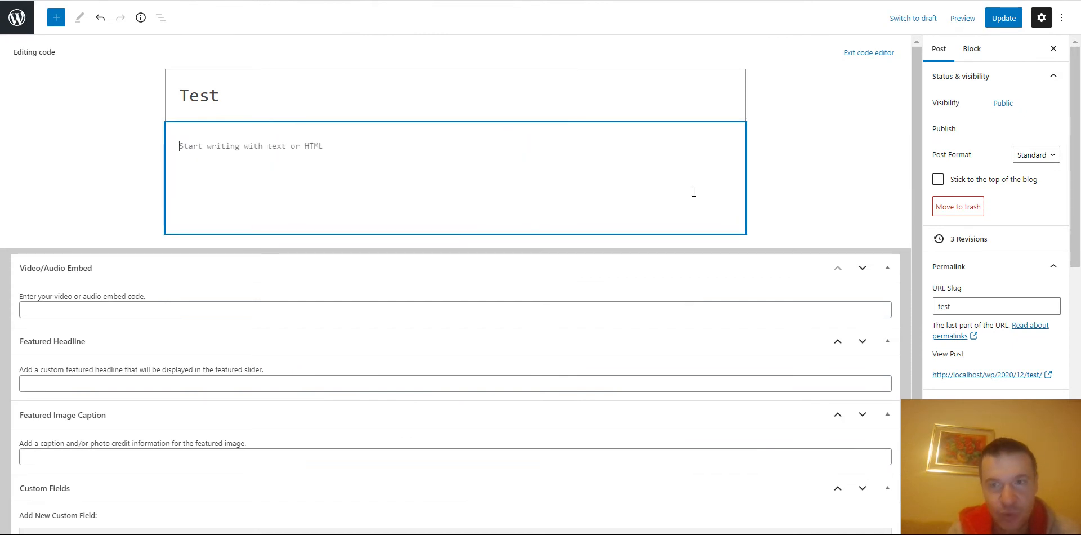
key(ctrl+Tab)
key(ctrl+shift+Tab)
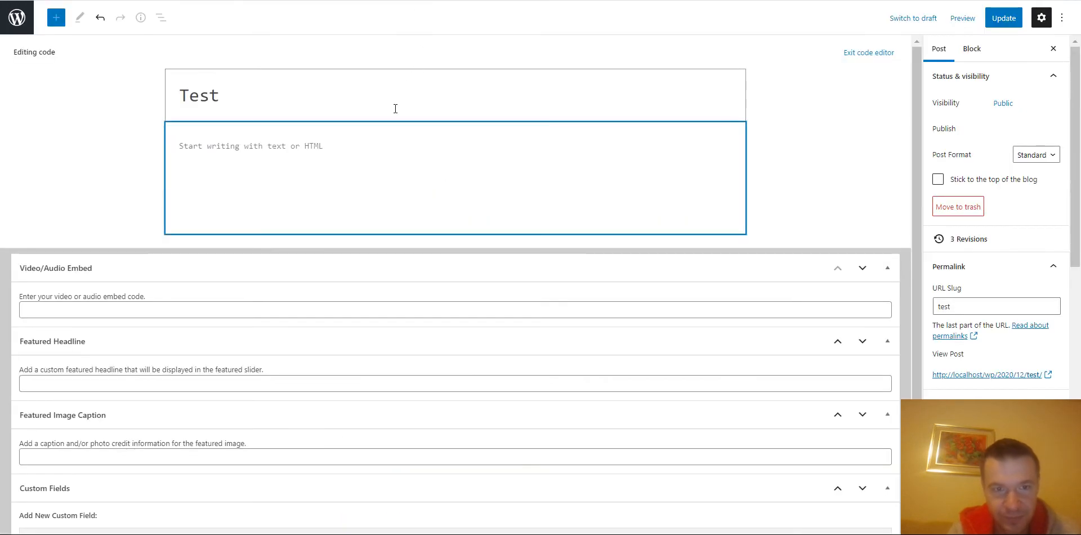
key(ctrl+z)
Step: Copy the TechCrunch feed URL from the shortcode's url attribute and delete all of the post content
click(274, 143)
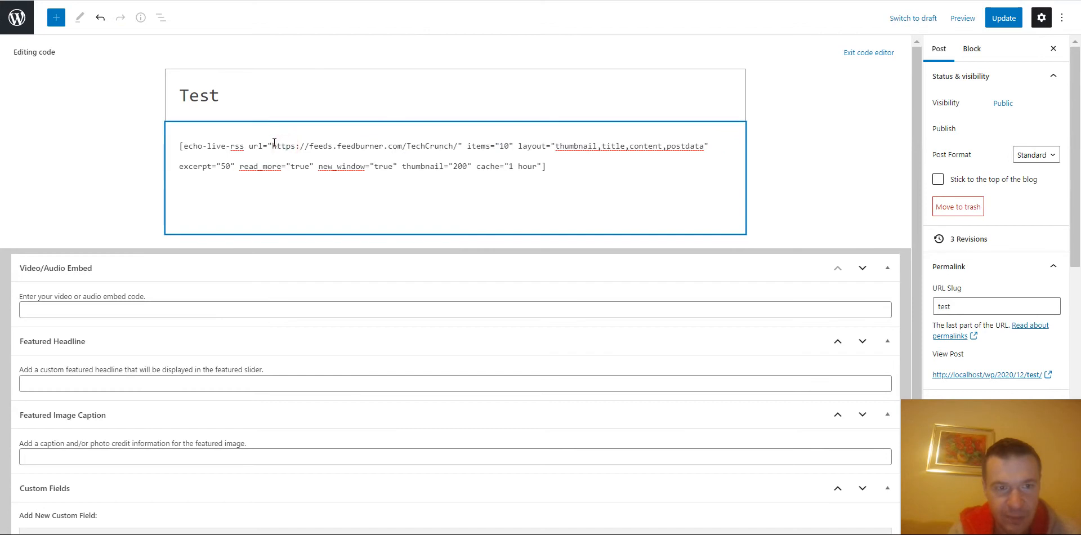
drag(275, 143, 458, 147)
key(ctrl+c)
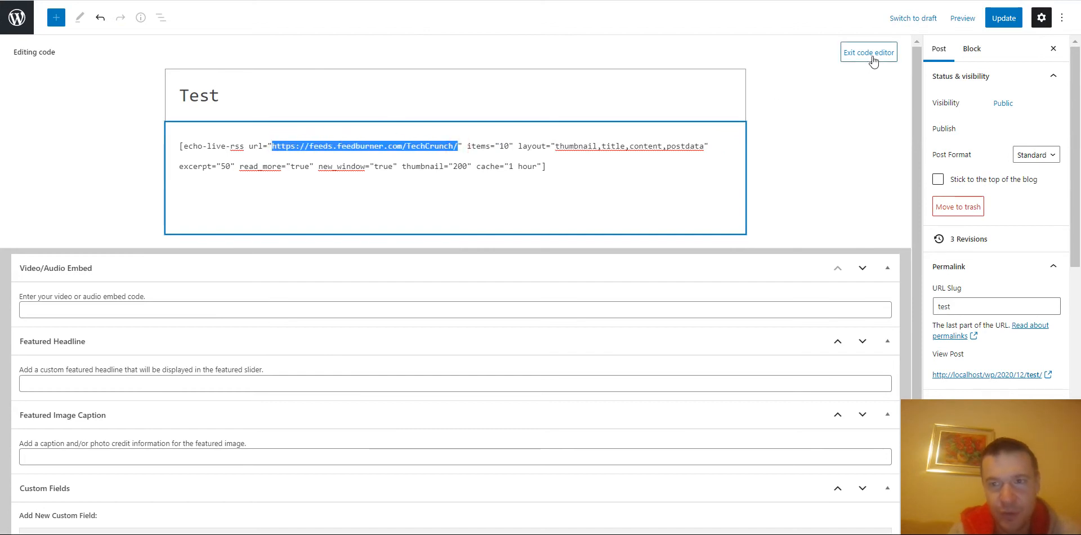
click(671, 176)
key(ctrl+a)
key(BackSpace)
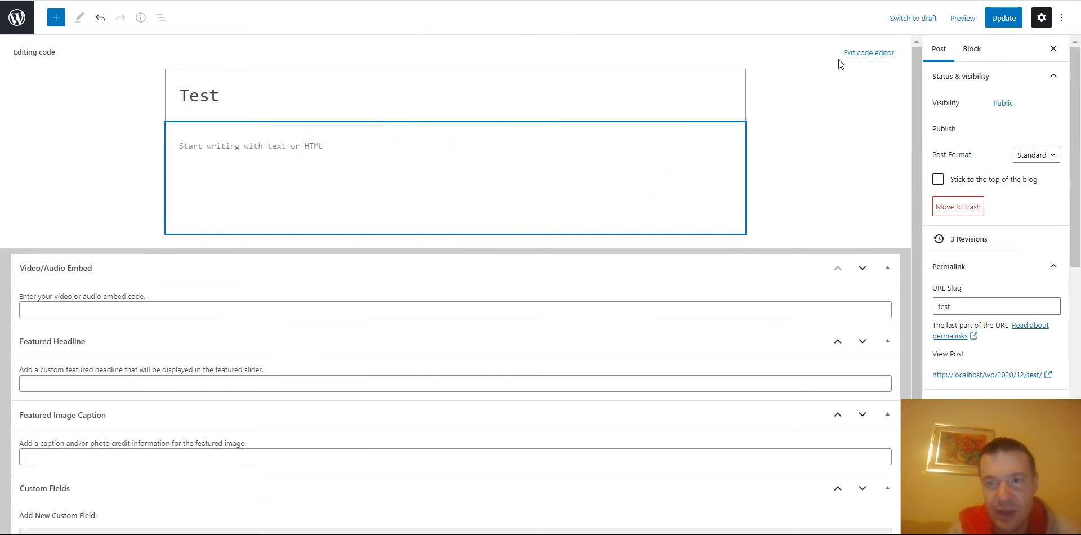
Step: Leave the code editor and add an Echo Live RSS block to the empty post
click(864, 53)
click(608, 137)
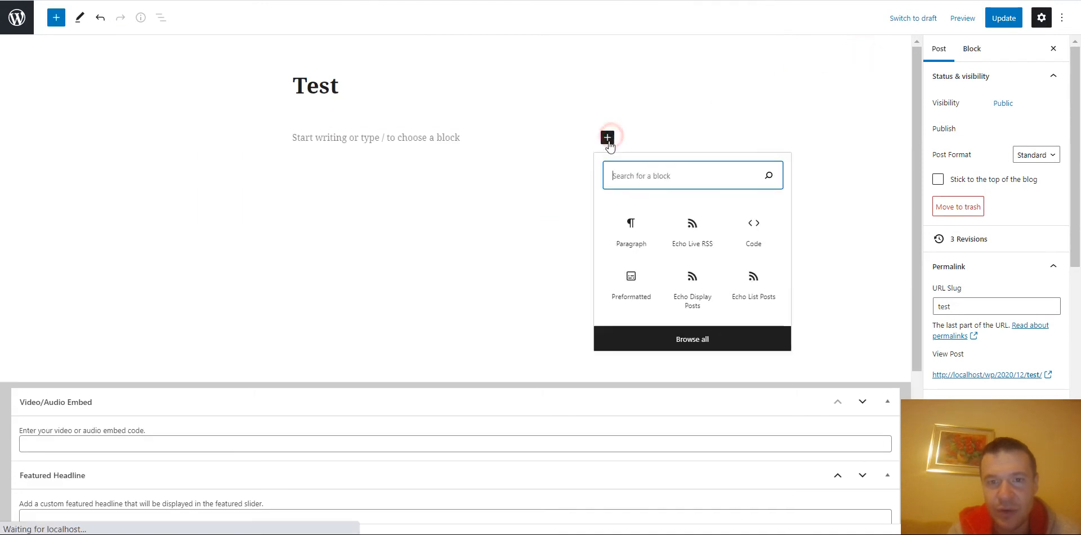
click(689, 234)
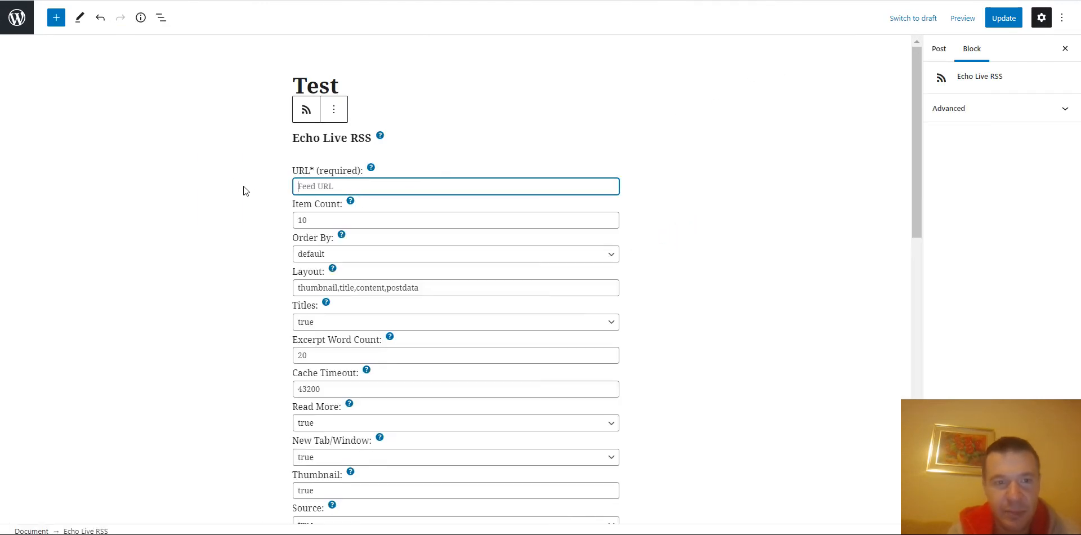
key(ctrl+v)
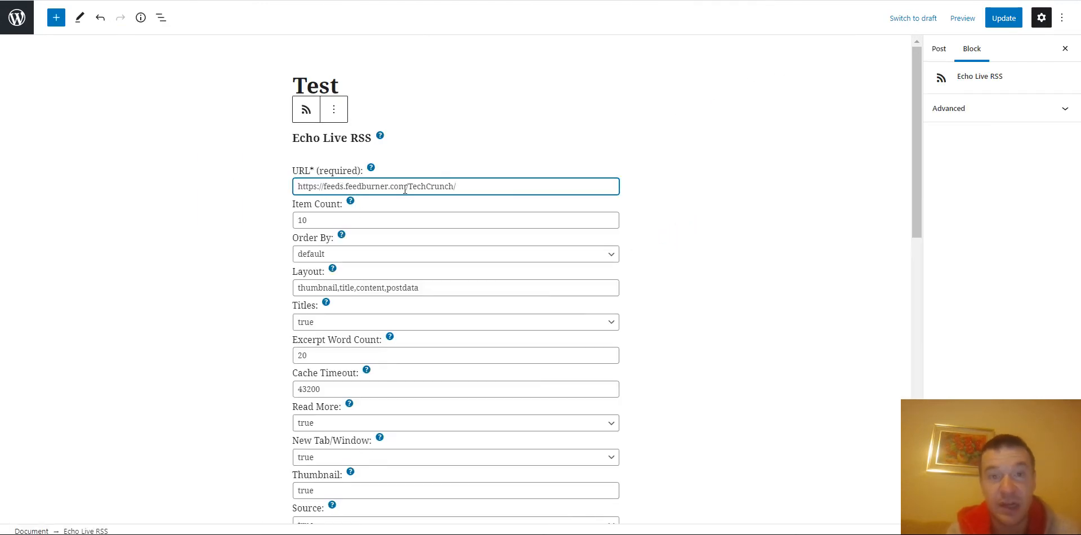
scroll(304, 213, down, 2)
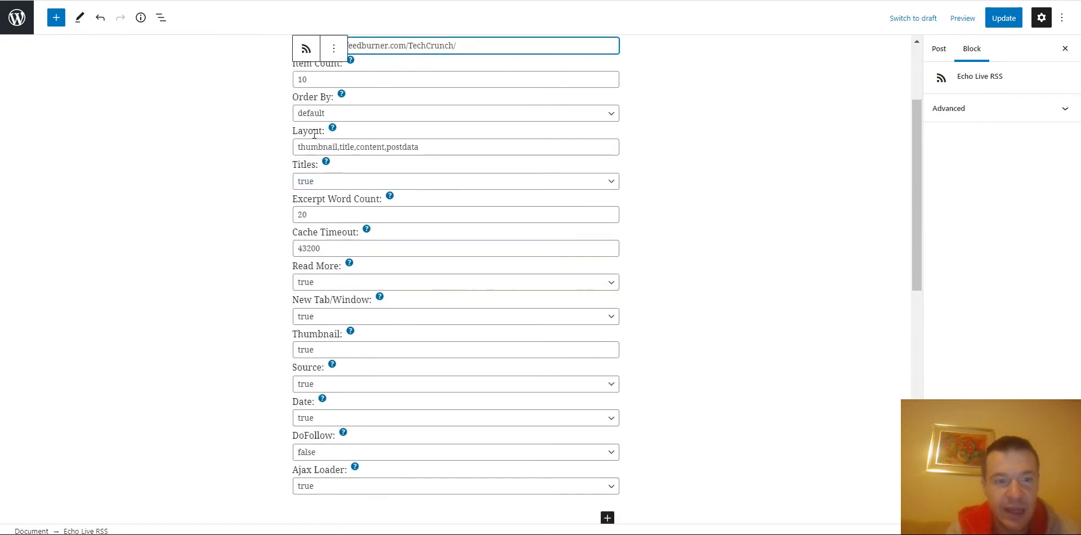
scroll(323, 146, up, 1)
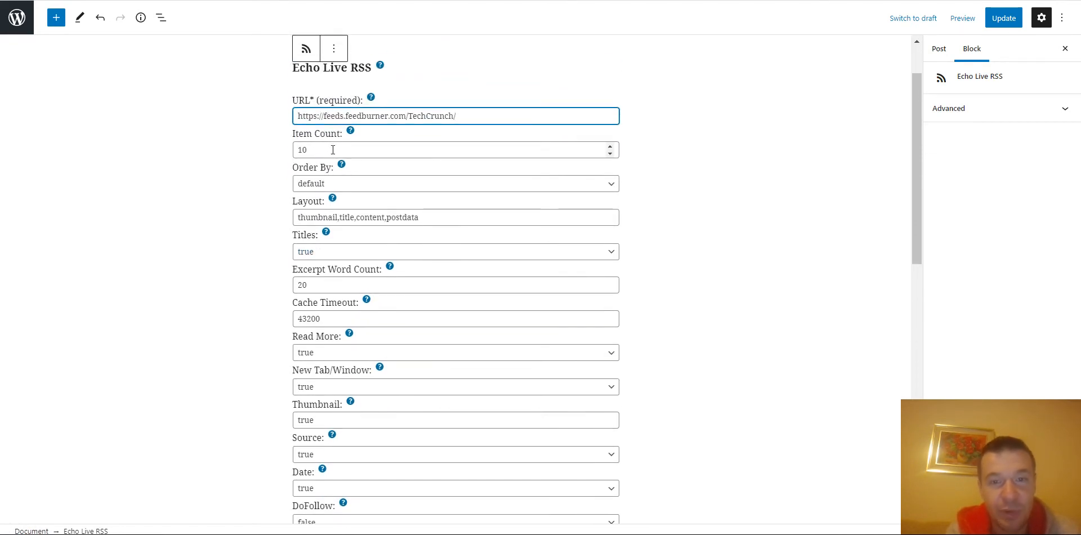
Step: Examine the block's Item Count, Order By, Layout and Titles settings and their available options without changing them
drag(320, 150, 296, 148)
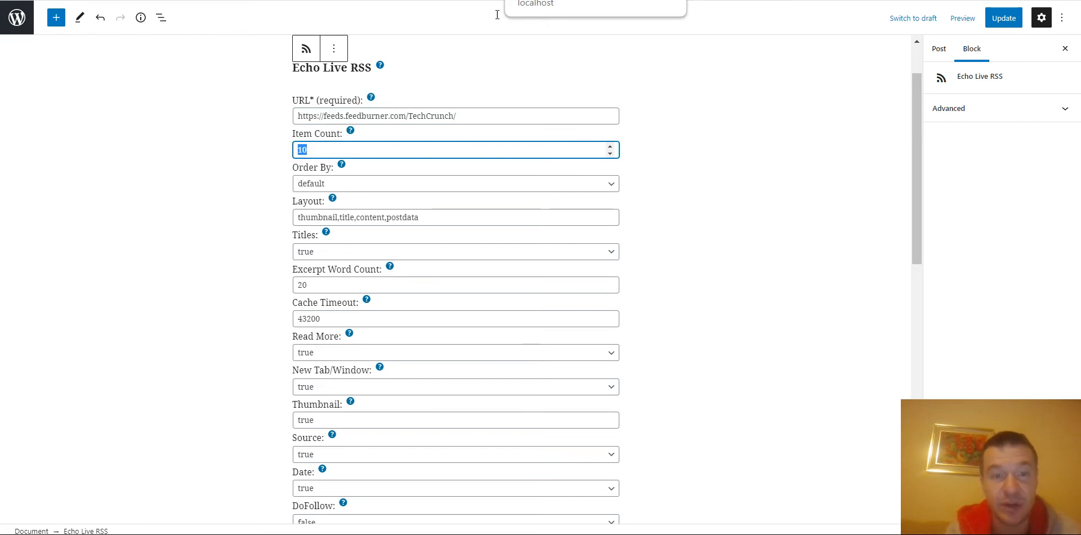
click(331, 184)
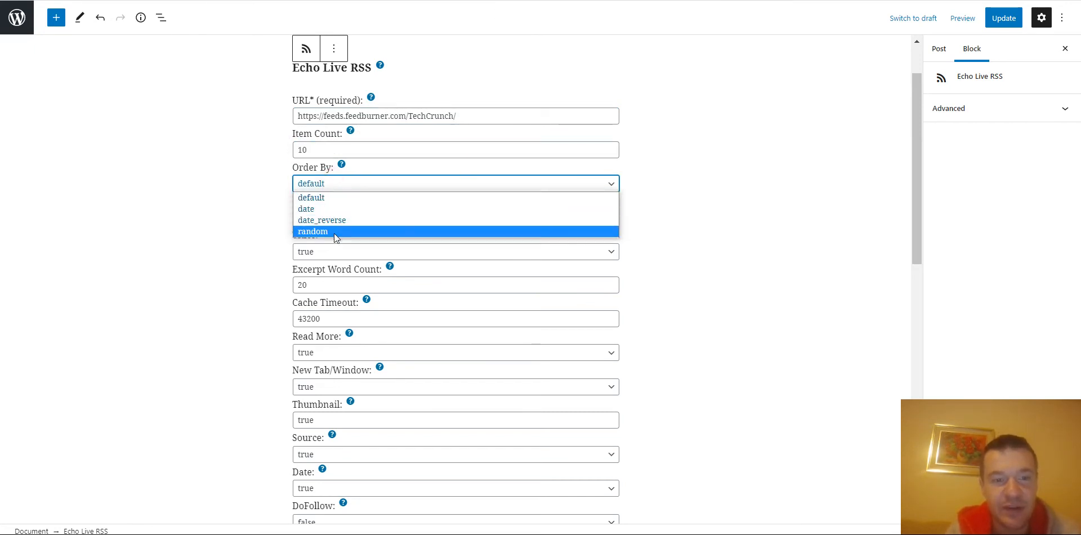
click(212, 228)
drag(325, 218, 290, 224)
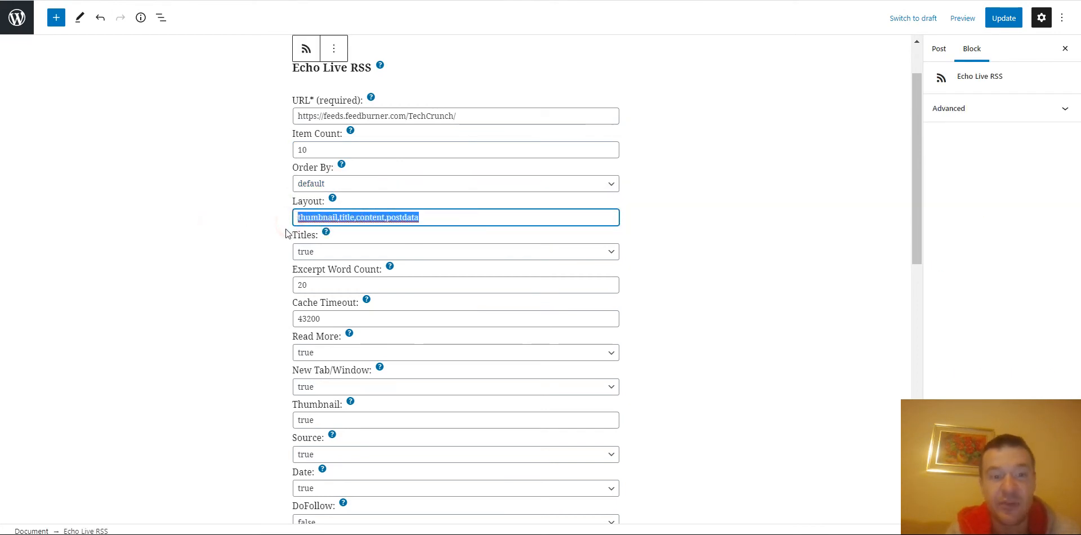
click(288, 249)
click(314, 249)
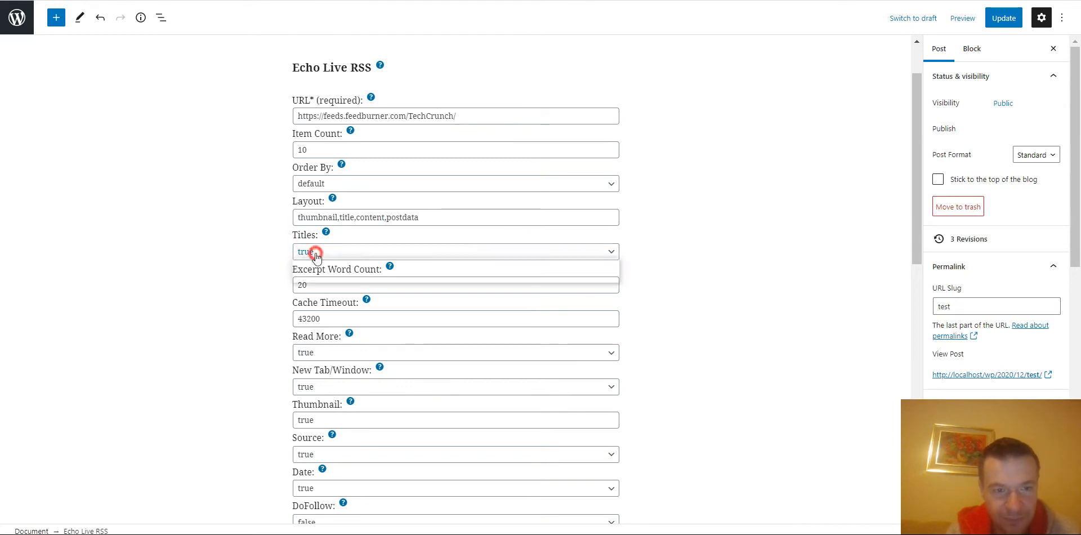
click(314, 249)
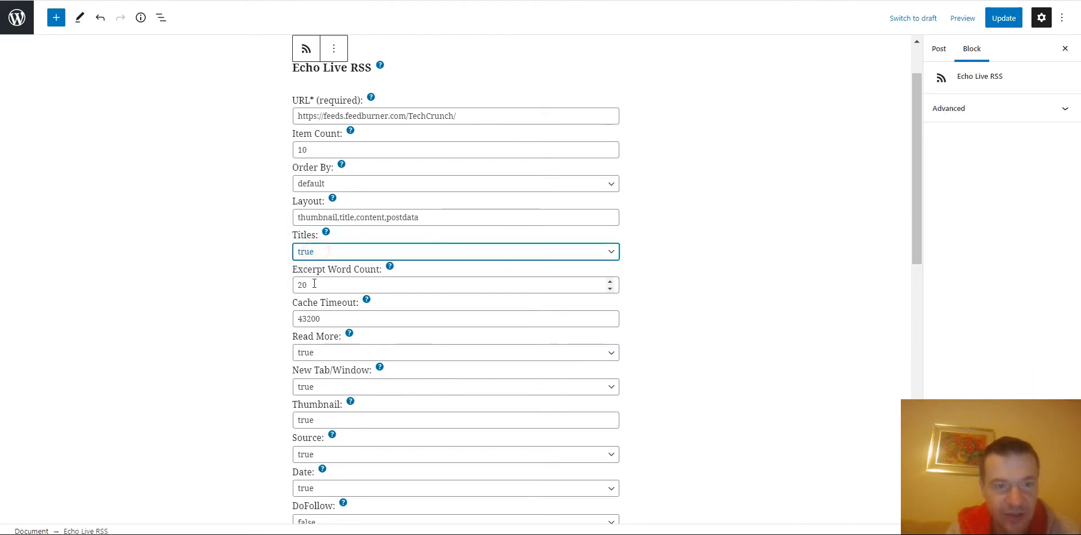
Step: Examine the available options of the block's Read More and New Tab/Window settings, keeping both at true
scroll(265, 324, down, 3)
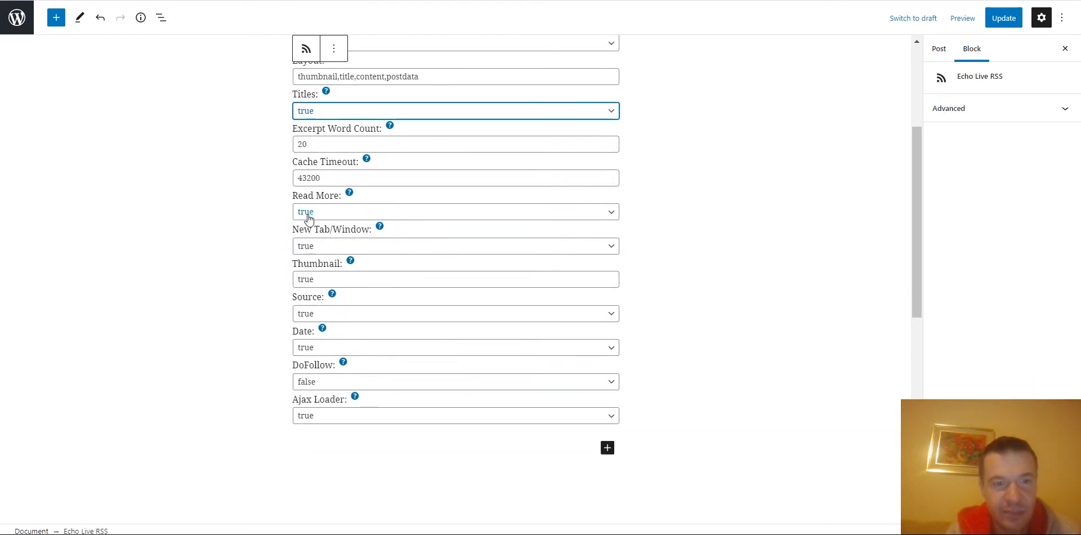
click(309, 214)
click(314, 213)
click(315, 215)
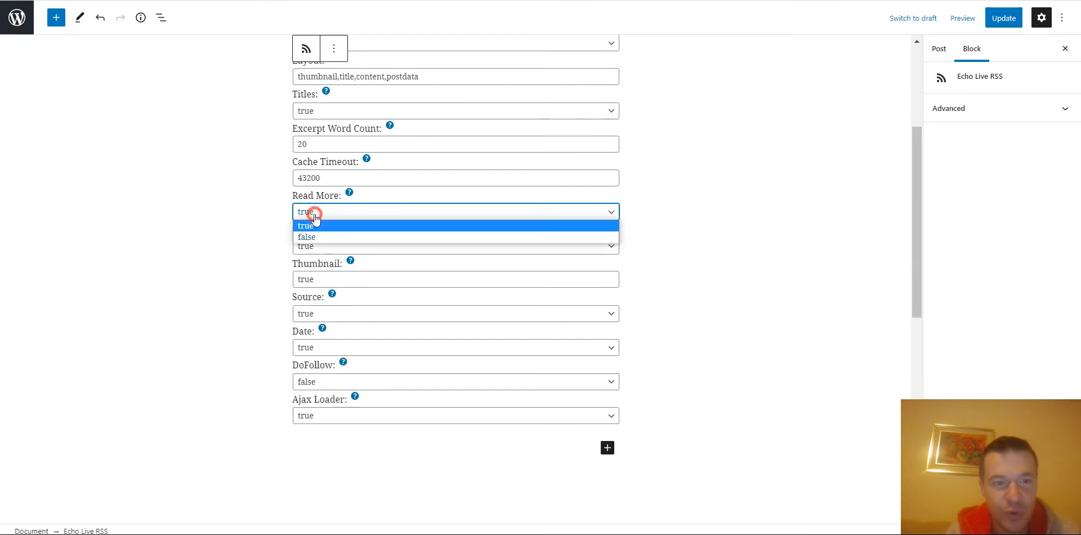
click(315, 225)
click(321, 247)
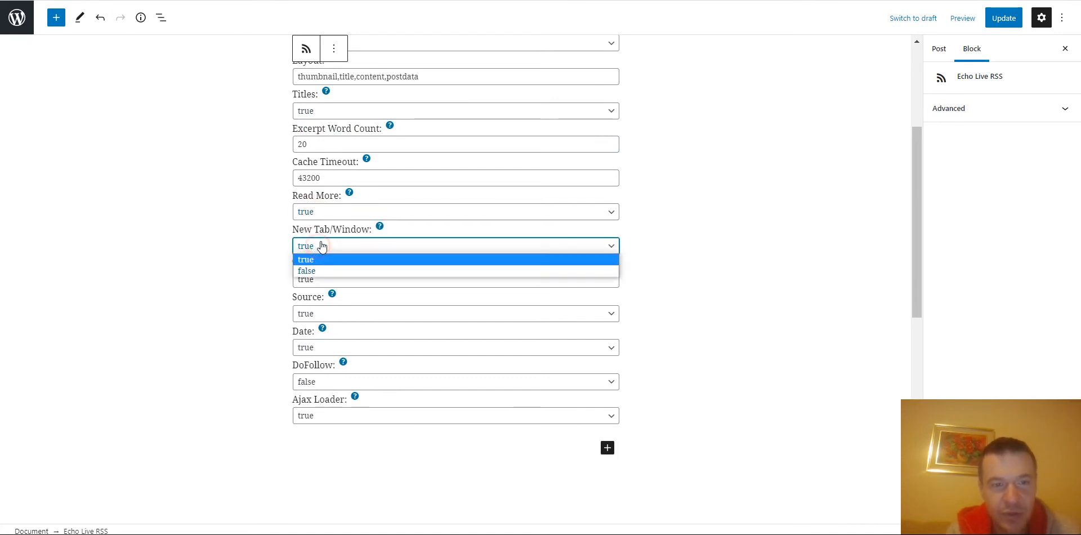
click(321, 246)
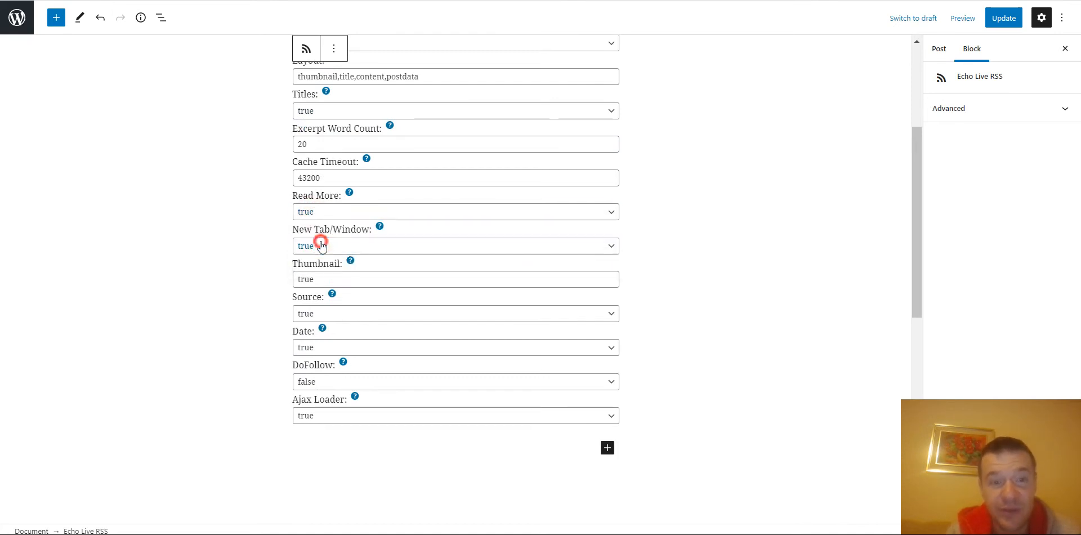
Step: Set the Echo Live RSS block's Thumbnail value to 300
click(317, 280)
drag(322, 277, 265, 277)
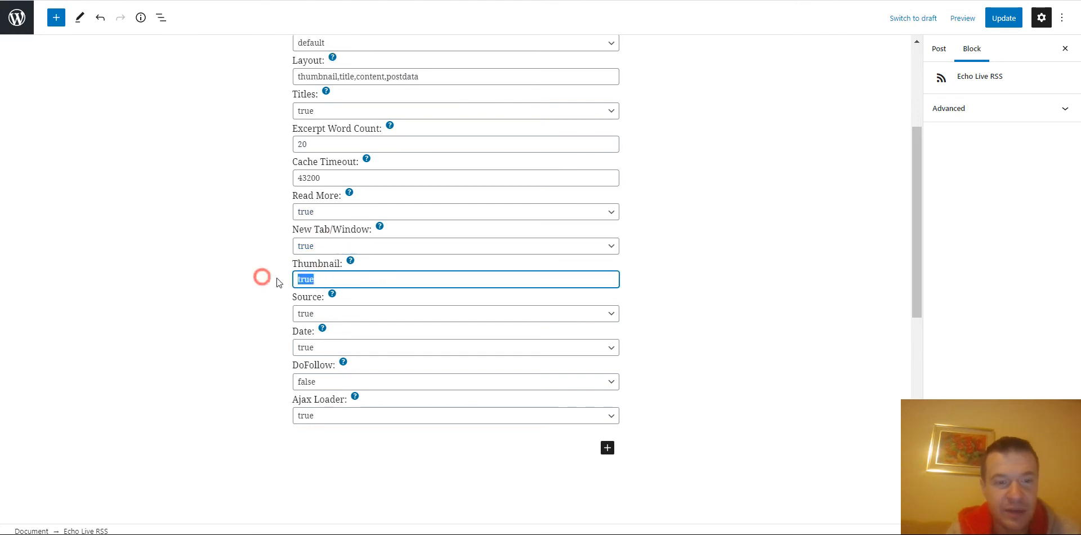
text(300)
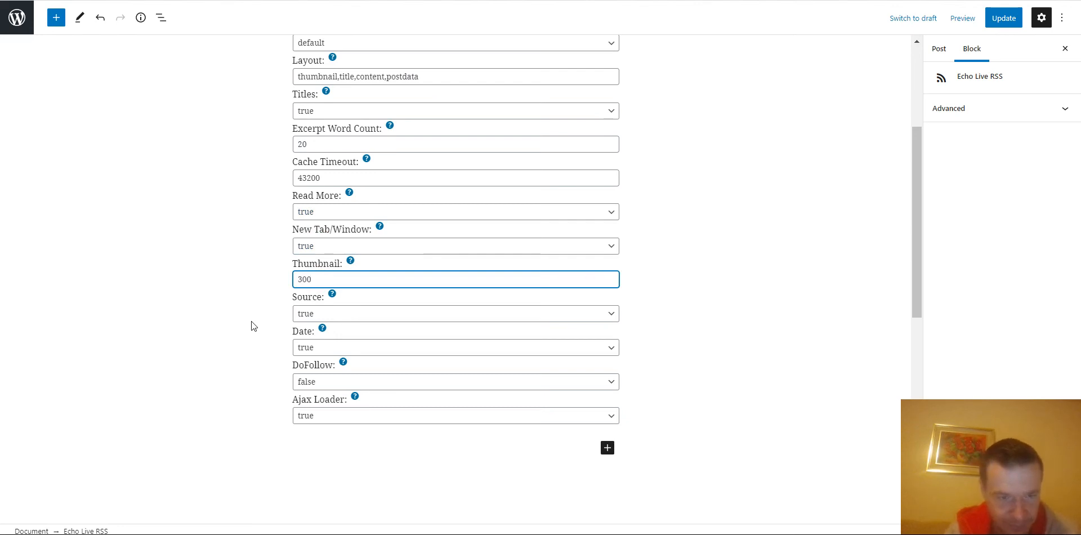
Step: Examine the block's Source, Date and DoFollow options and look over the links in the published feed
click(319, 313)
click(319, 315)
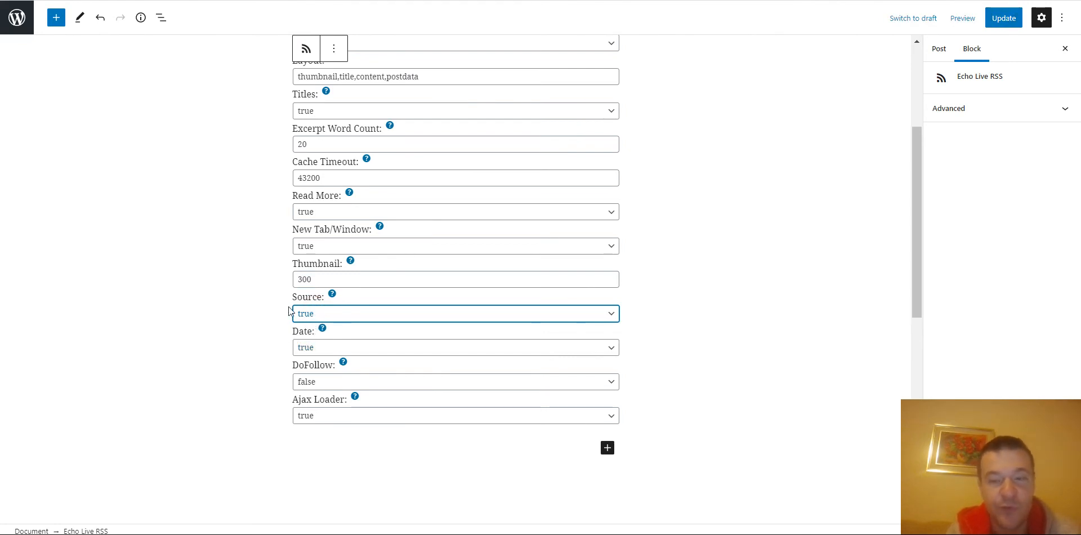
click(304, 347)
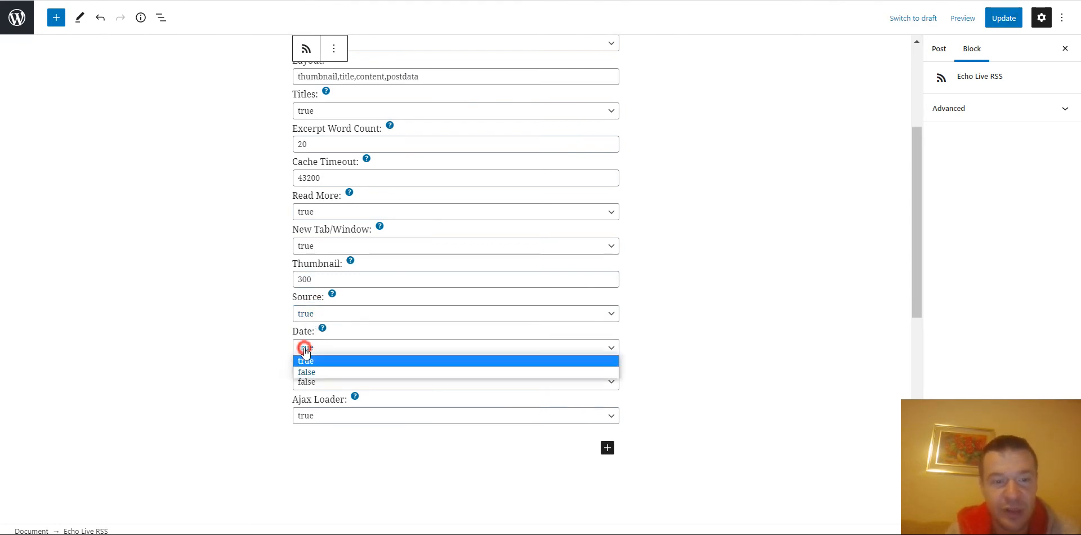
click(305, 350)
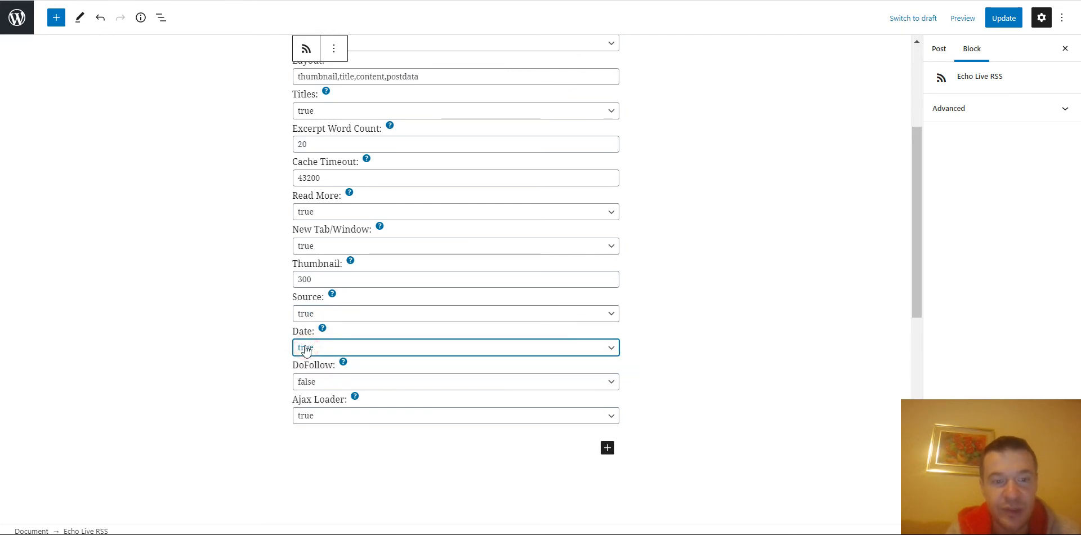
click(309, 383)
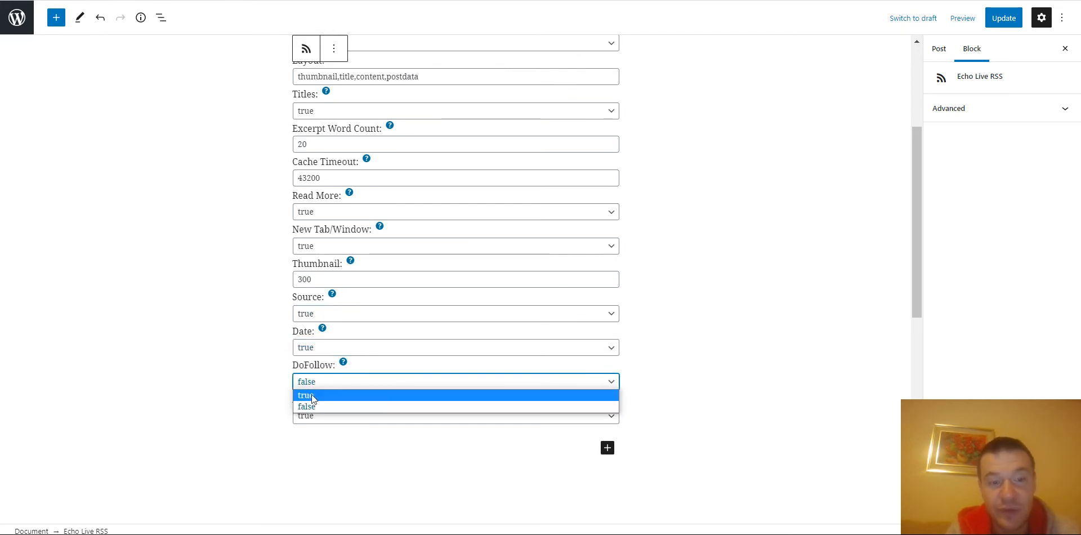
click(258, 394)
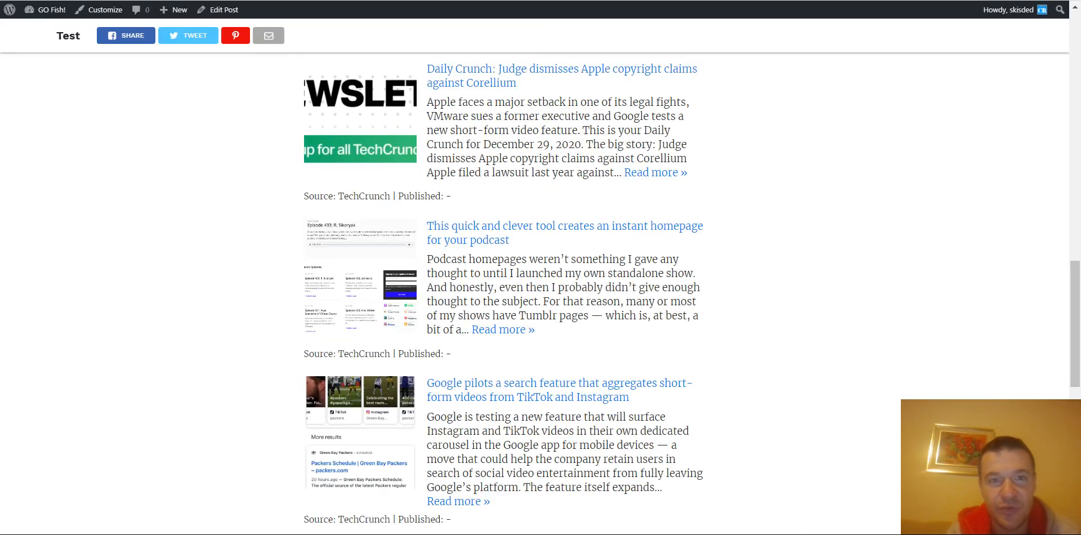
scroll(434, 164, up, 12)
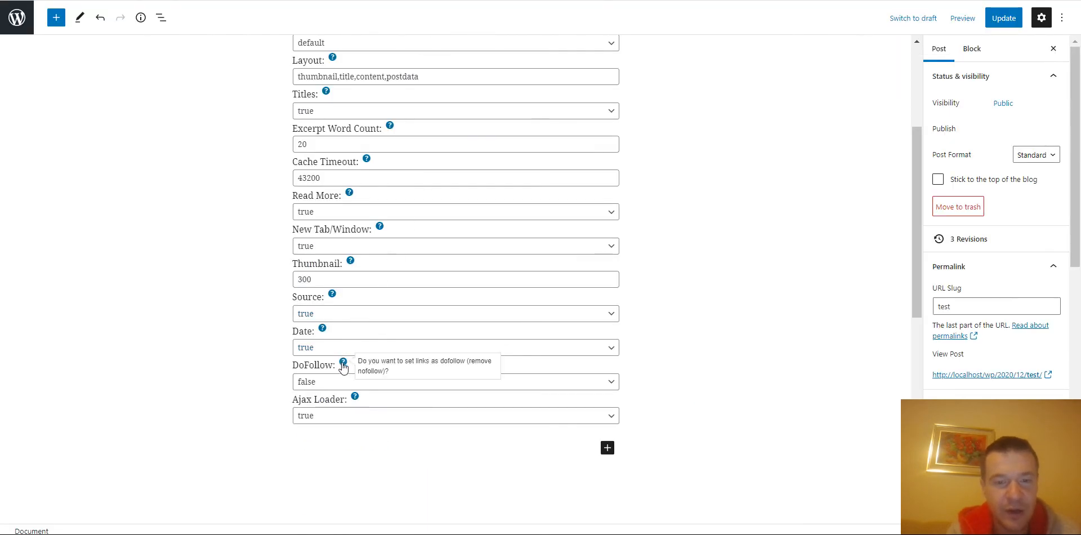
Step: Update the Test post and reload its published page to check the feed produced by the Echo Live RSS block
click(1004, 18)
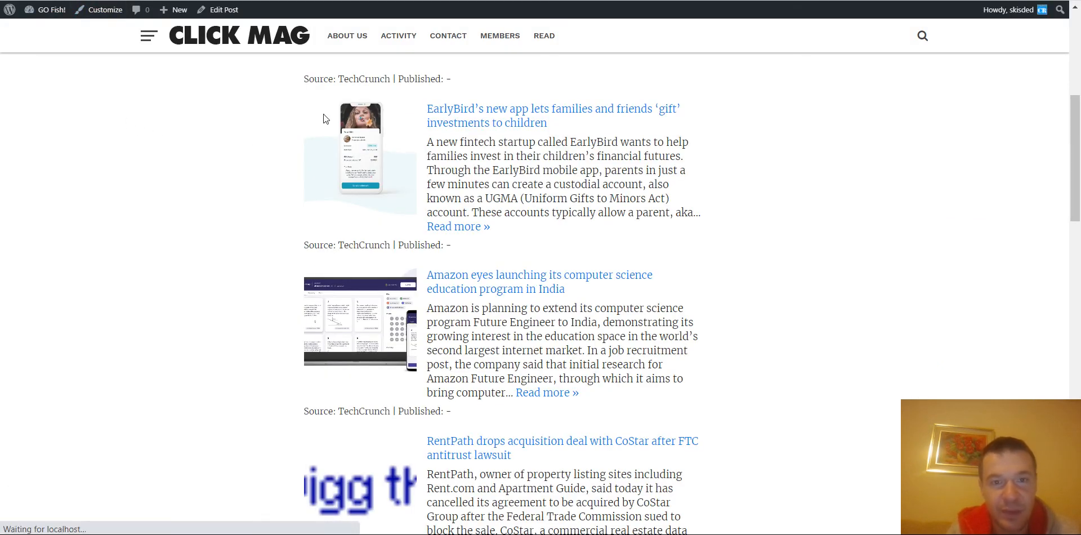
scroll(467, 129, down, 15)
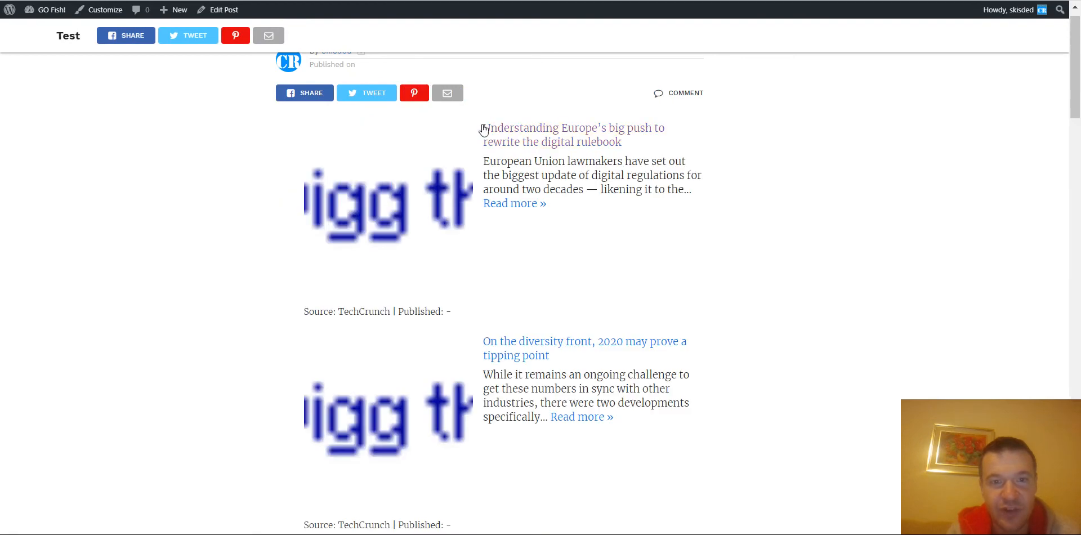
scroll(248, 211, down, 20)
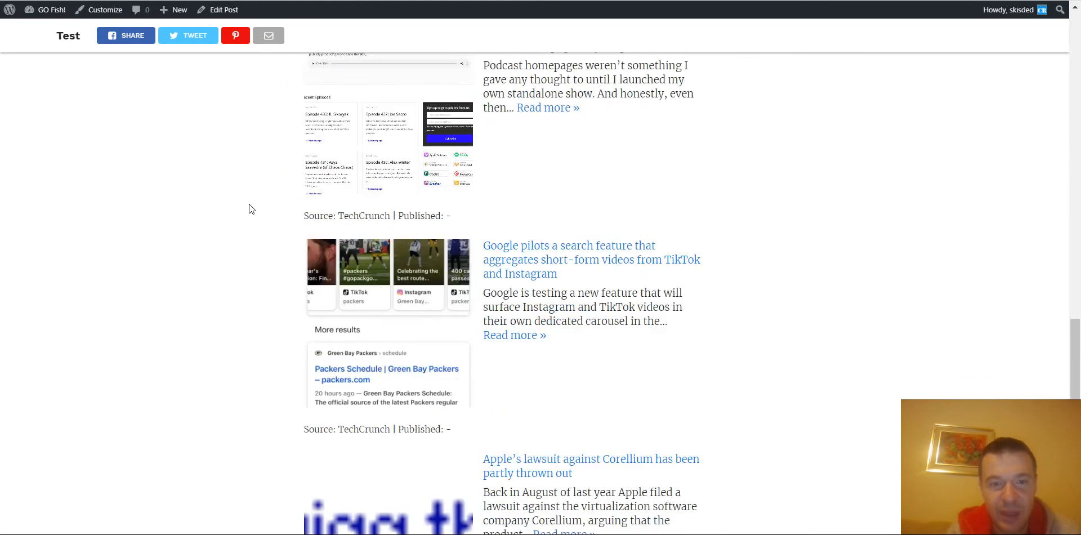
Step: Compare the block's settings in the editor with the published feed, and return to the block's feed URL field
key(ctrl+w)
scroll(279, 167, up, 4)
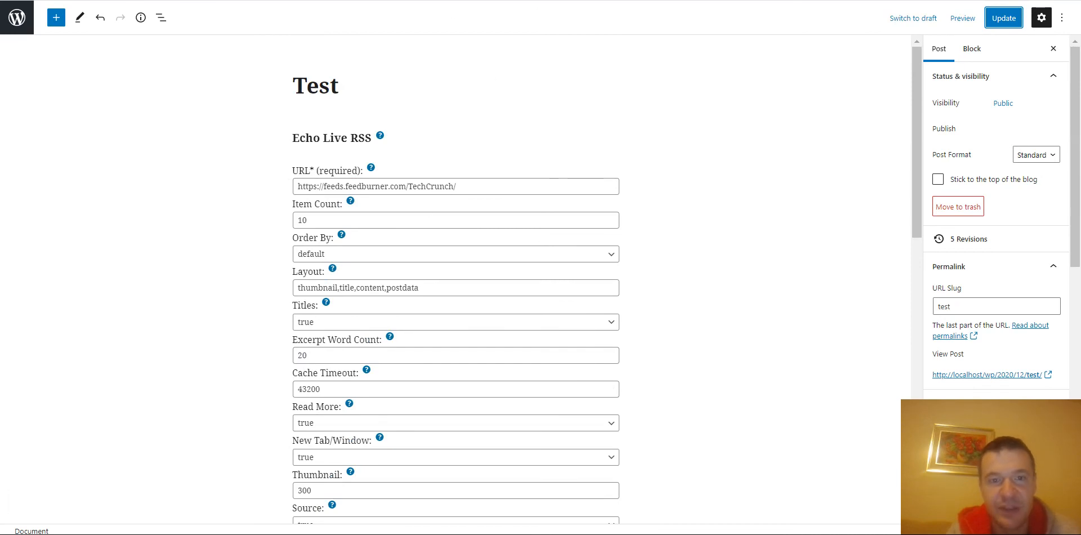
key(ctrl+Tab)
scroll(451, 174, up, 6)
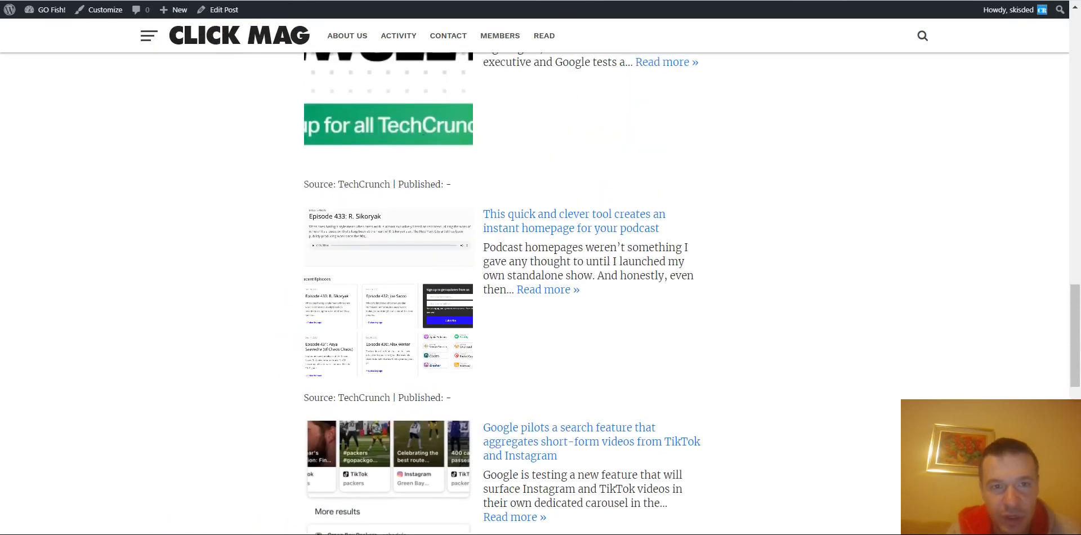
key(ctrl+shift+Tab)
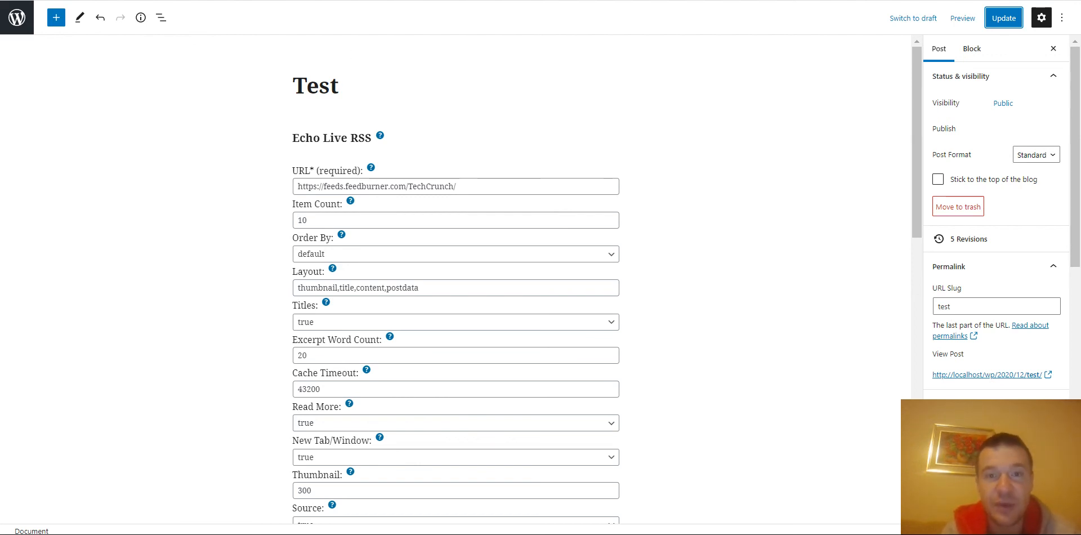
click(426, 150)
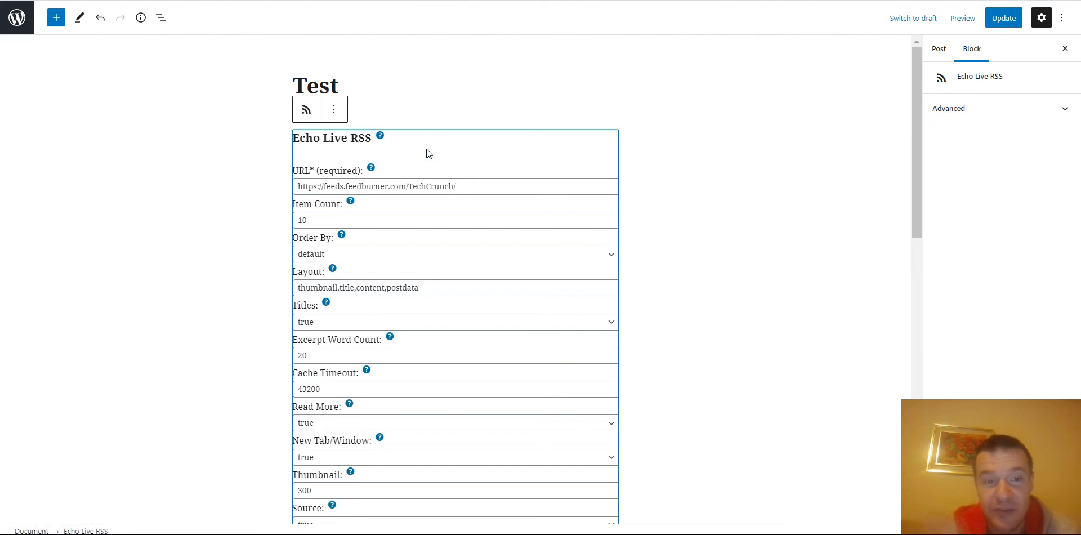
click(424, 186)
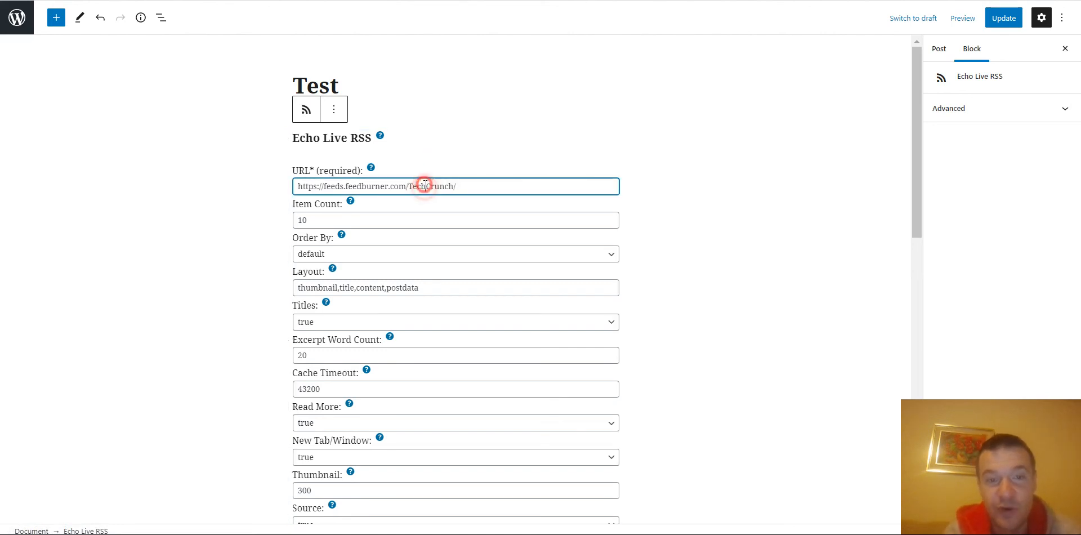